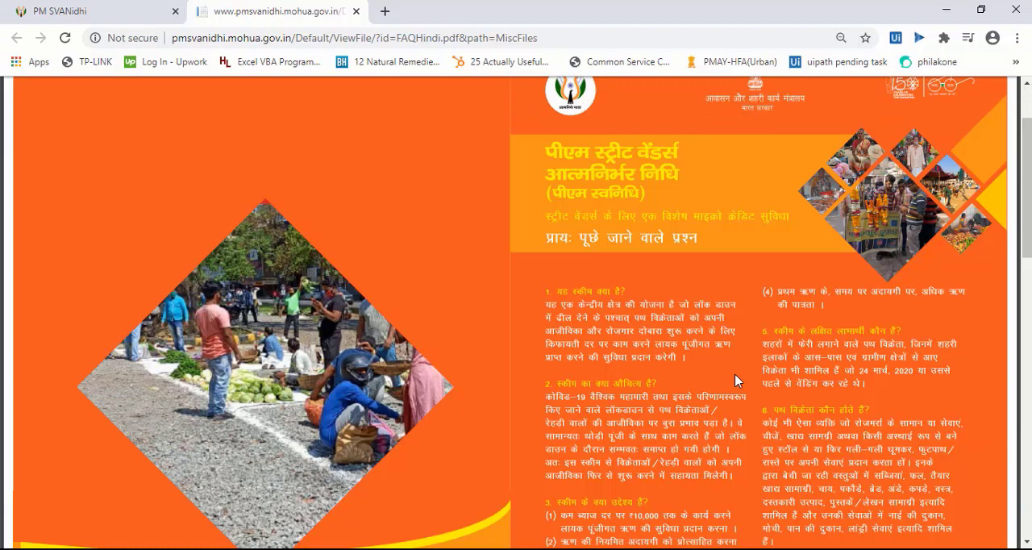
Close the Hindi FAQ document and start a loan application on the PM SVANidhi home page
{"action": "scroll", "coordinate": [651, 167], "scroll_direction": "up", "scroll_amount": 2}
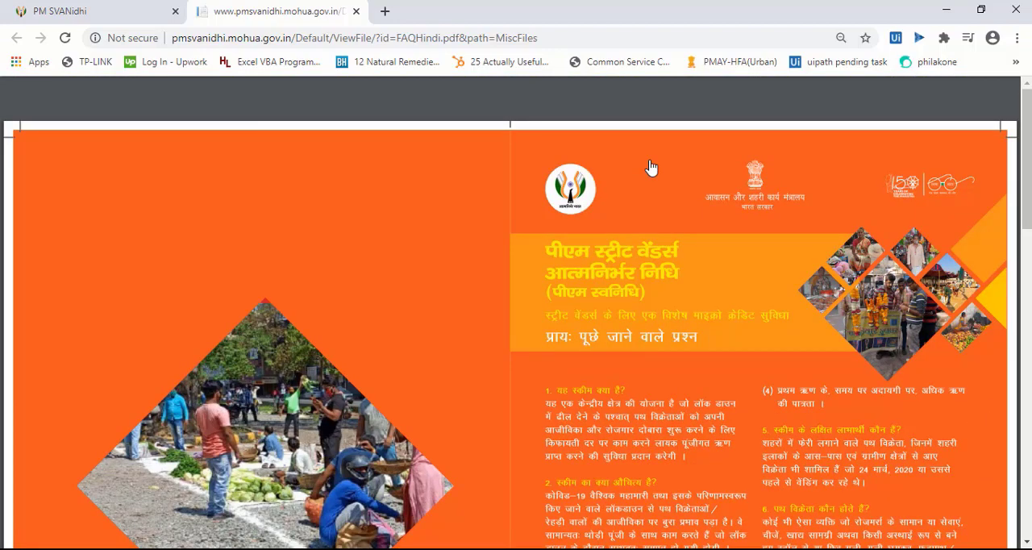
{"action": "scroll", "coordinate": [651, 167], "scroll_direction": "down", "scroll_amount": 5}
{"action": "key", "text": "ctrl+w"}
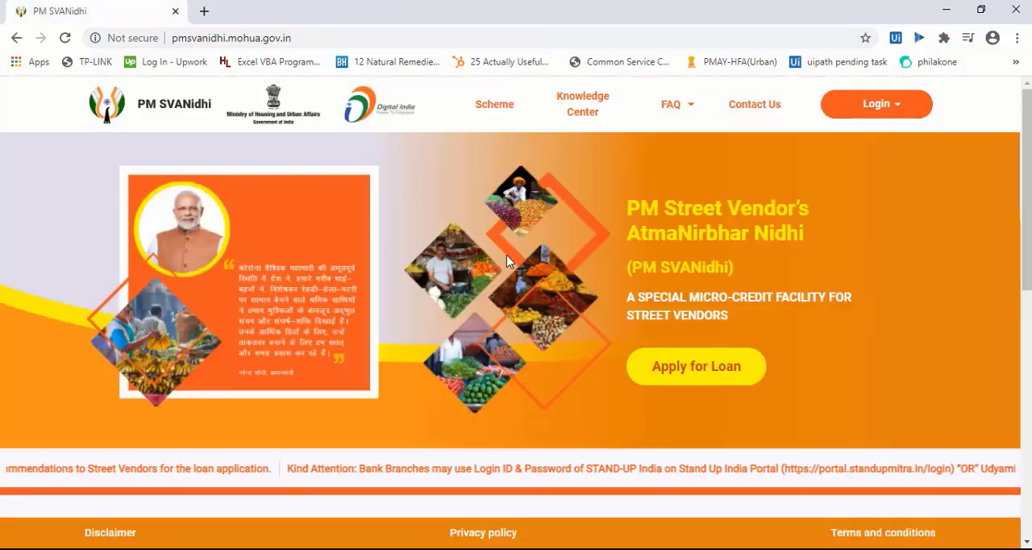
{"action": "left_click", "coordinate": [698, 372]}
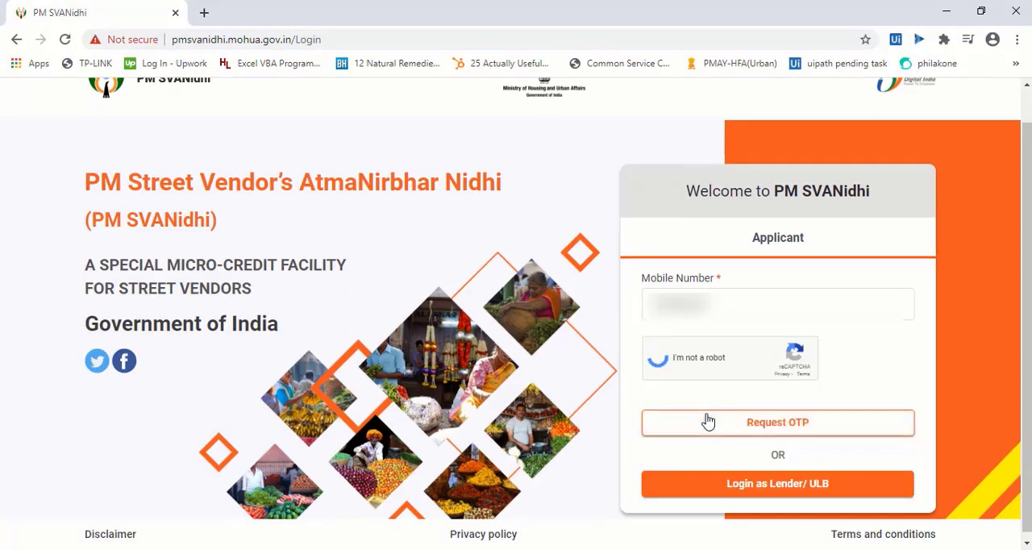
Request a one-time password for the applicant login, enter the received code and verify it
{"action": "left_click", "coordinate": [722, 421]}
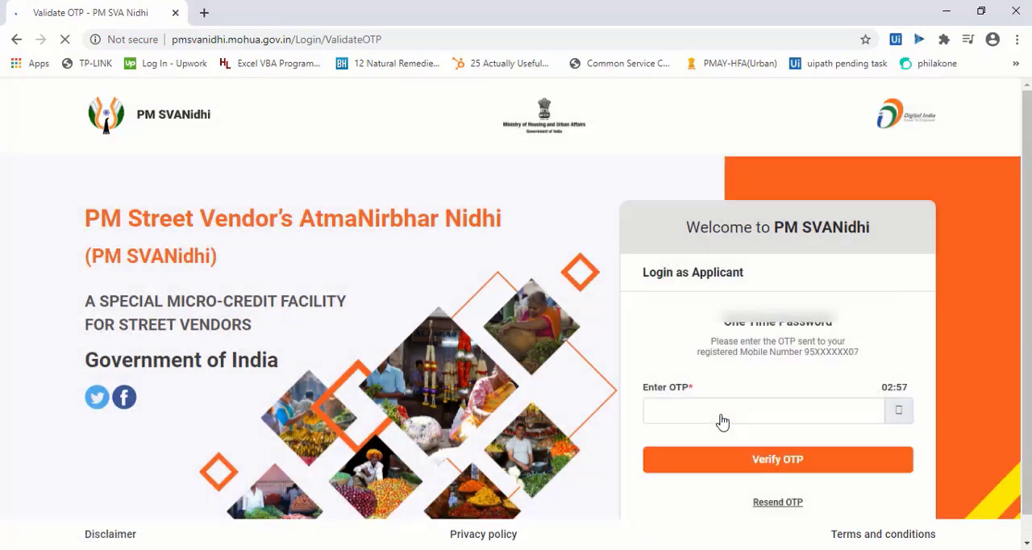
{"action": "left_click", "coordinate": [715, 411]}
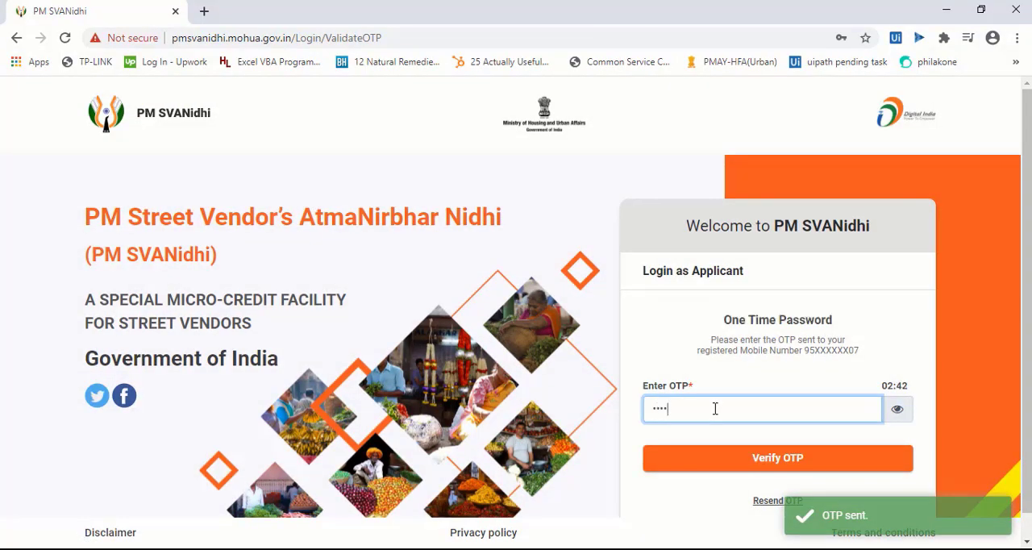
{"action": "left_click", "coordinate": [740, 461]}
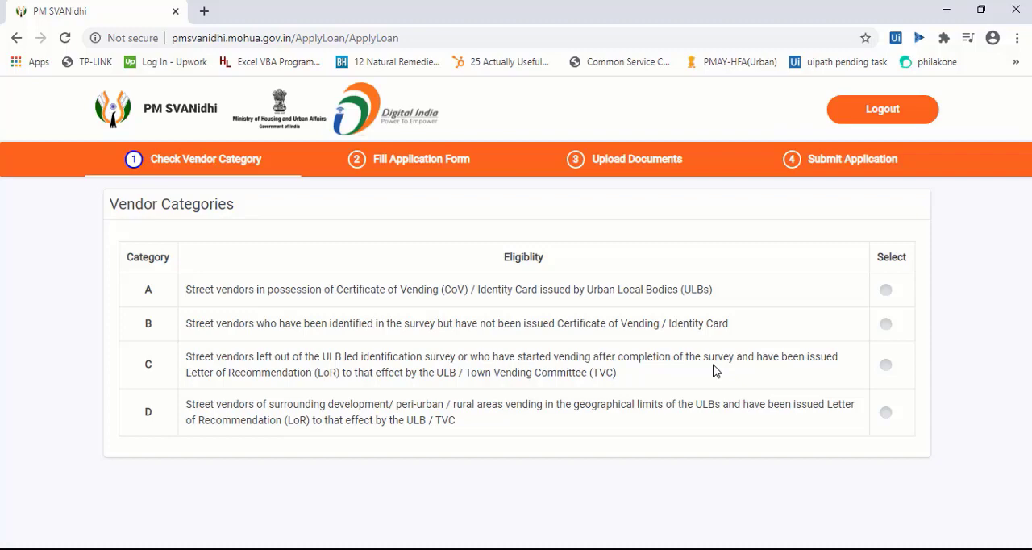
Choose vendor category C and declare that no Letter of Recommendation has been issued by the ULB/TVC
{"action": "left_click", "coordinate": [885, 364]}
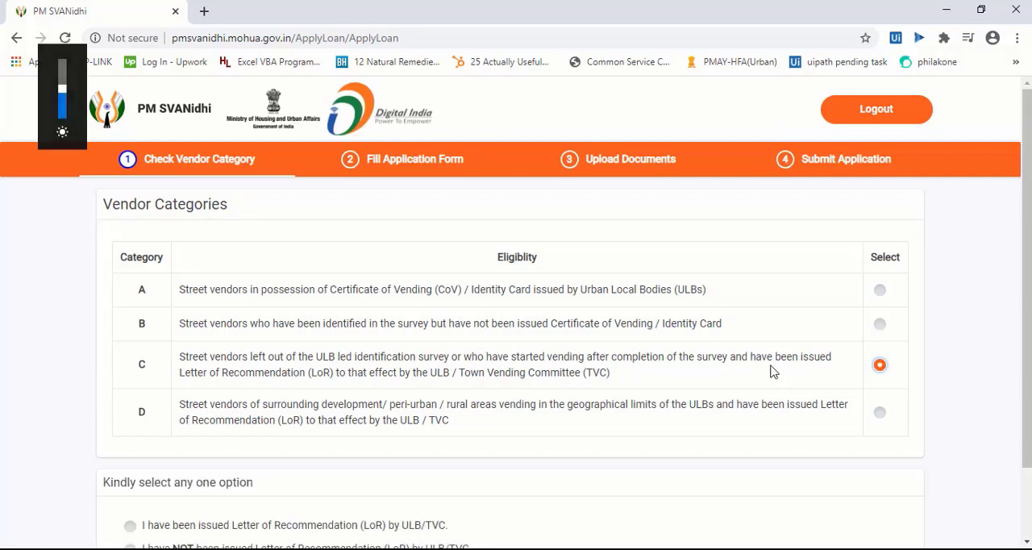
{"action": "scroll", "coordinate": [726, 378], "scroll_direction": "down", "scroll_amount": 1}
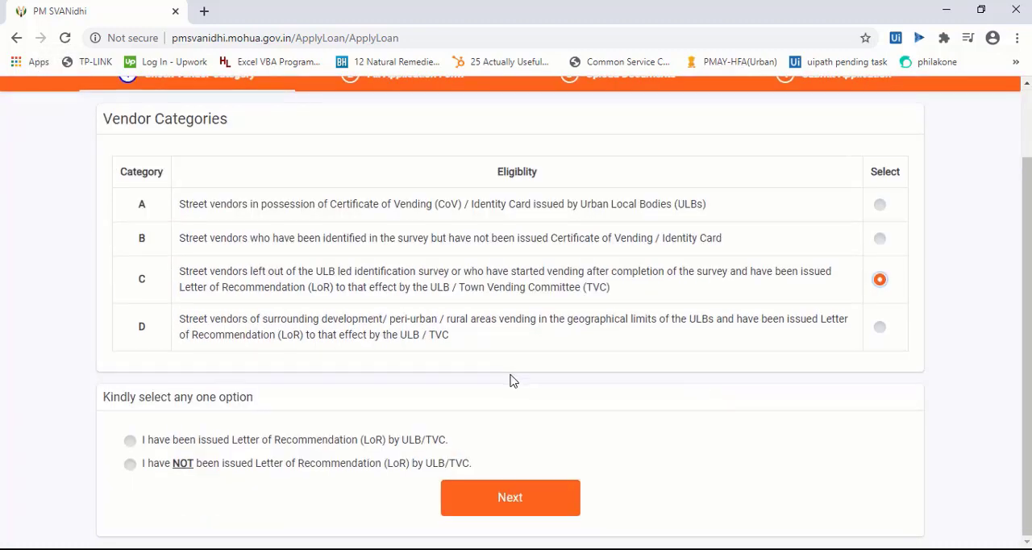
{"action": "left_click", "coordinate": [130, 463]}
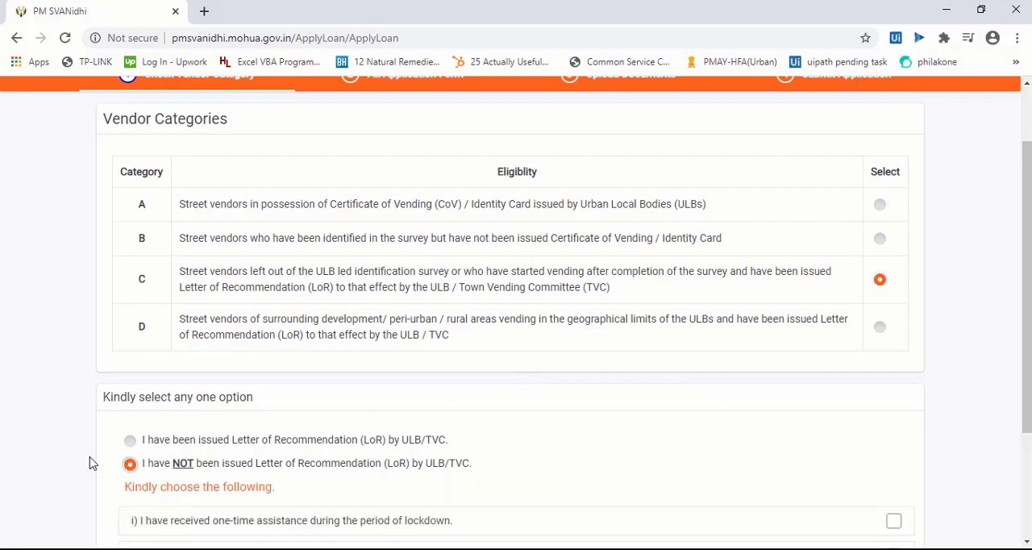
Declare that one-time assistance was received during the lockdown and proceed to the application form
{"action": "scroll", "coordinate": [90, 464], "scroll_direction": "down", "scroll_amount": 2}
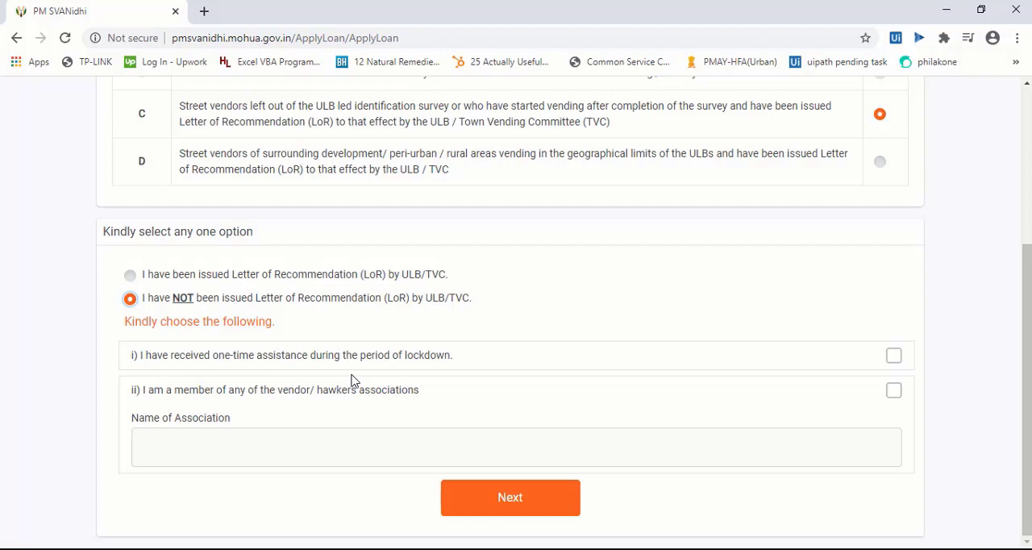
{"action": "scroll", "coordinate": [90, 463], "scroll_direction": "up", "scroll_amount": 2}
{"action": "scroll", "coordinate": [91, 463], "scroll_direction": "down", "scroll_amount": 2}
{"action": "left_click", "coordinate": [893, 355]}
{"action": "left_click", "coordinate": [531, 498]}
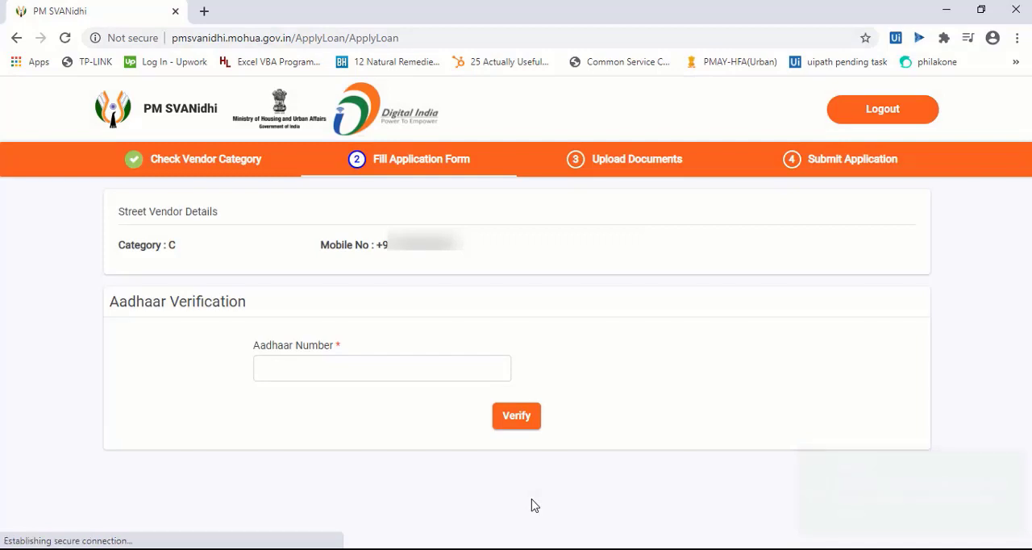
Enter the applicant's Aadhaar number, complete the robot check and submit the number for verification
{"action": "left_click", "coordinate": [485, 368]}
{"action": "type", "text": "************"}
{"action": "left_click", "coordinate": [544, 361]}
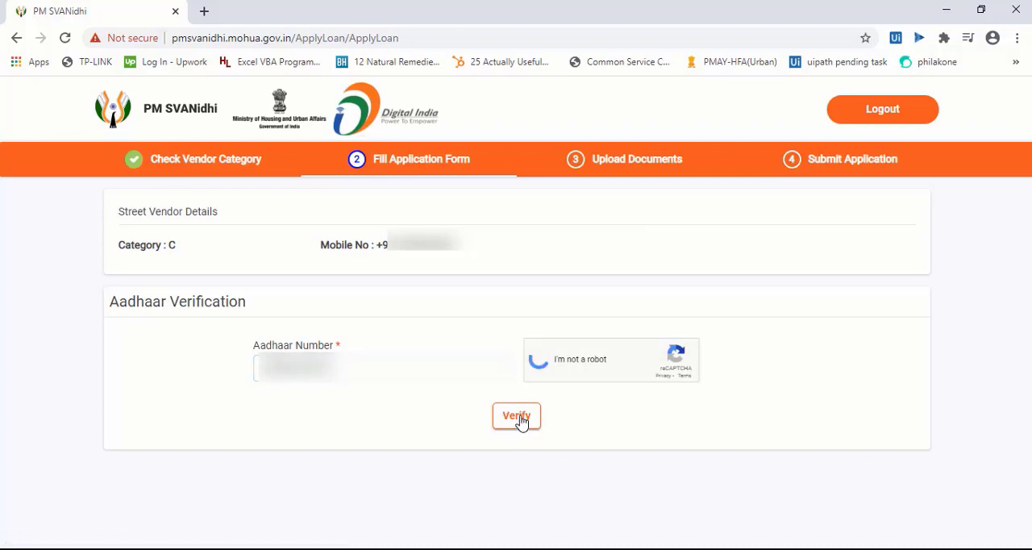
{"action": "left_click", "coordinate": [517, 418]}
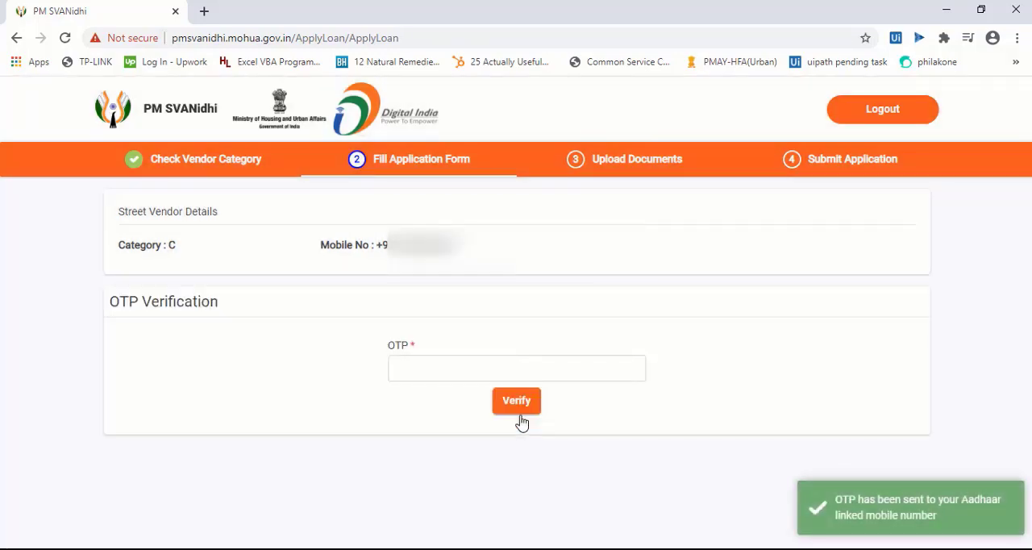
Enter the OTP sent to the Aadhaar-linked mobile number and verify it
{"action": "left_click", "coordinate": [475, 376]}
{"action": "left_click", "coordinate": [524, 408]}
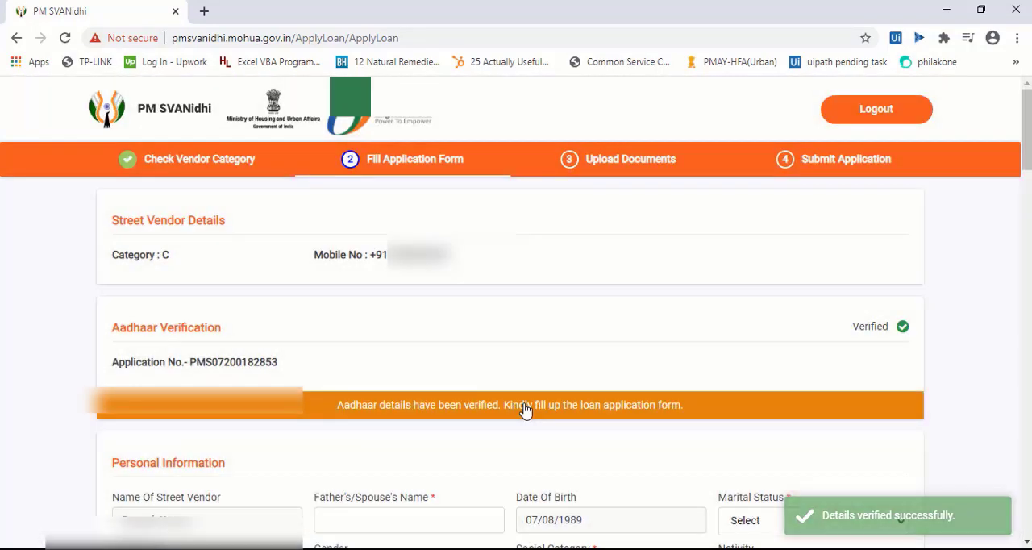
Fill in the father's/spouse's name and set the marital status to Single in the personal information
{"action": "scroll", "coordinate": [524, 410], "scroll_direction": "down", "scroll_amount": 2}
{"action": "left_click", "coordinate": [429, 349]}
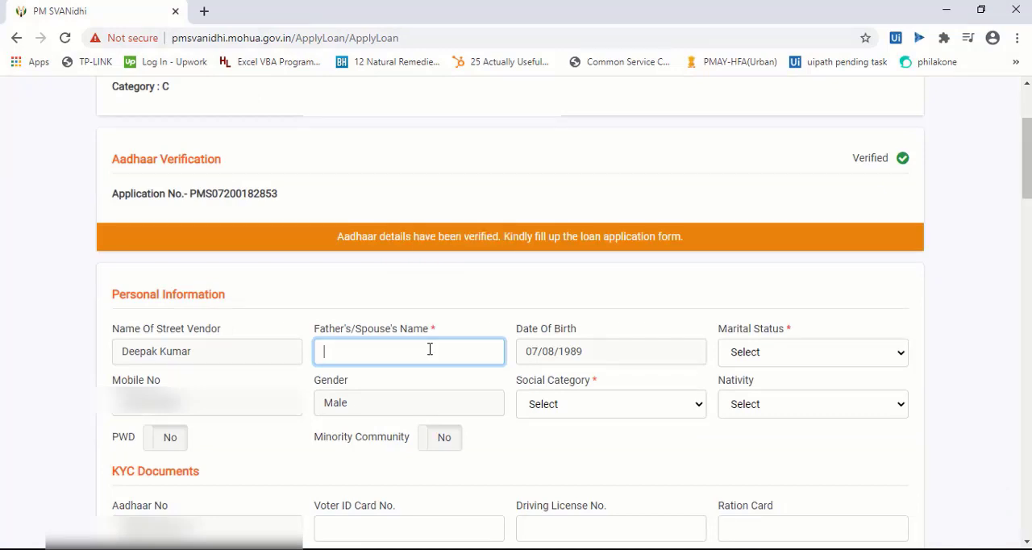
{"action": "left_click", "coordinate": [813, 361]}
{"action": "left_click", "coordinate": [769, 388]}
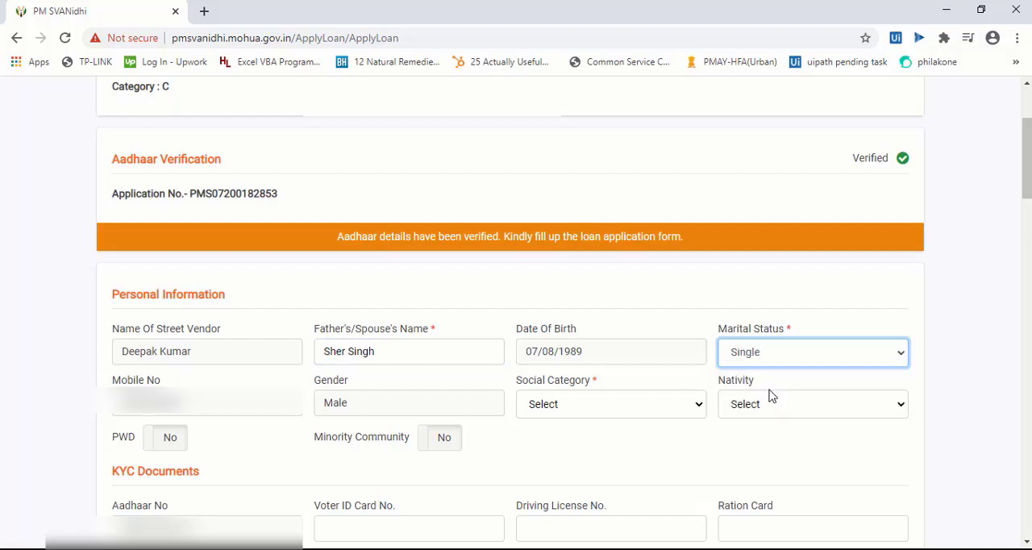
{"action": "left_click", "coordinate": [439, 411]}
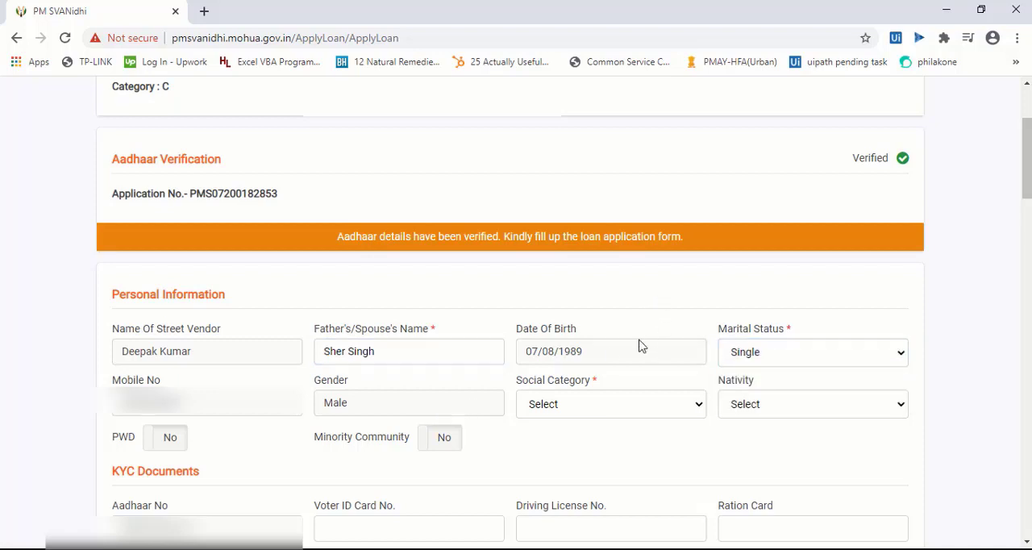
Set the applicant's social category to General and nativity to Urban
{"action": "left_click", "coordinate": [630, 405]}
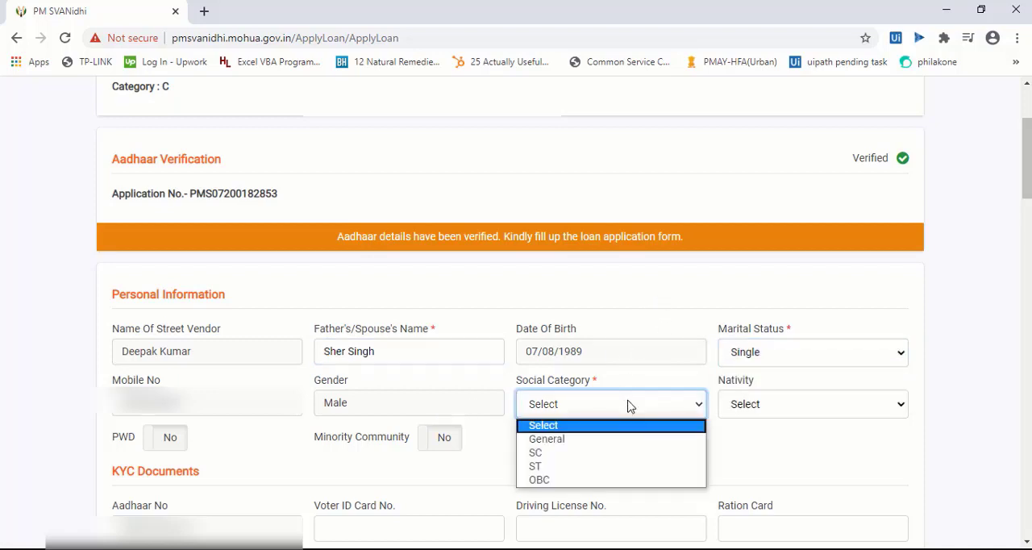
{"action": "left_click", "coordinate": [574, 445]}
{"action": "scroll", "coordinate": [589, 447], "scroll_direction": "down", "scroll_amount": 1}
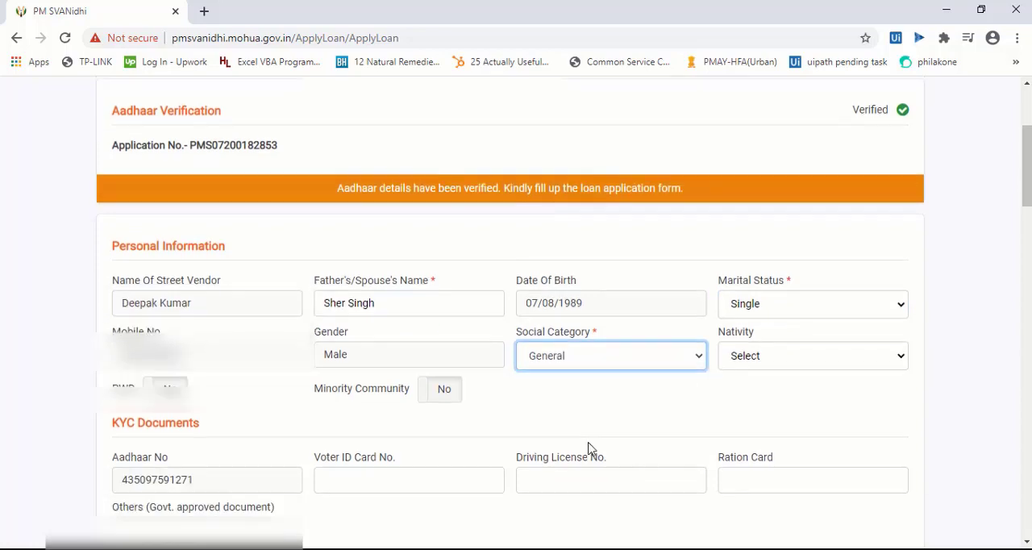
{"action": "left_click", "coordinate": [782, 358]}
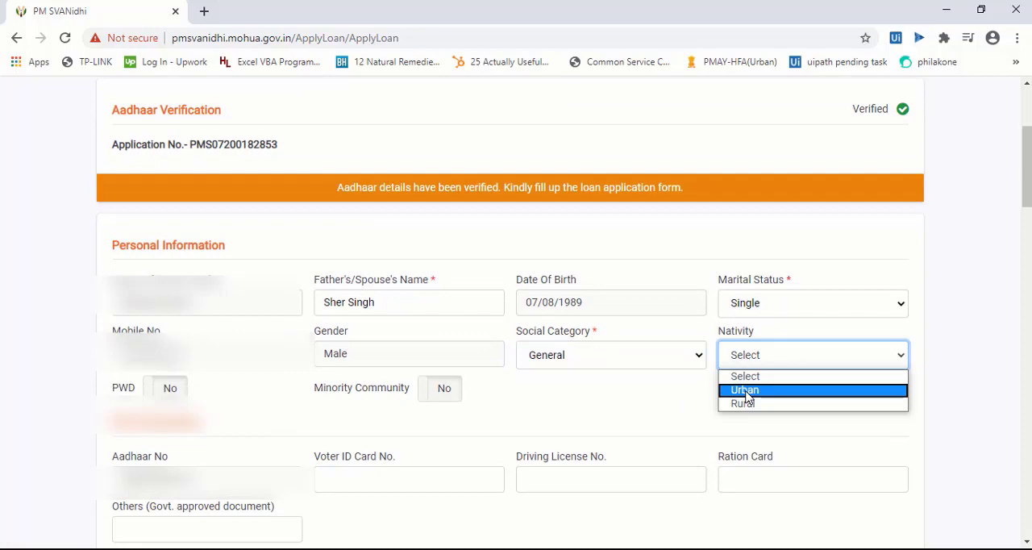
{"action": "left_click", "coordinate": [745, 391]}
{"action": "scroll", "coordinate": [546, 391], "scroll_direction": "down", "scroll_amount": 1}
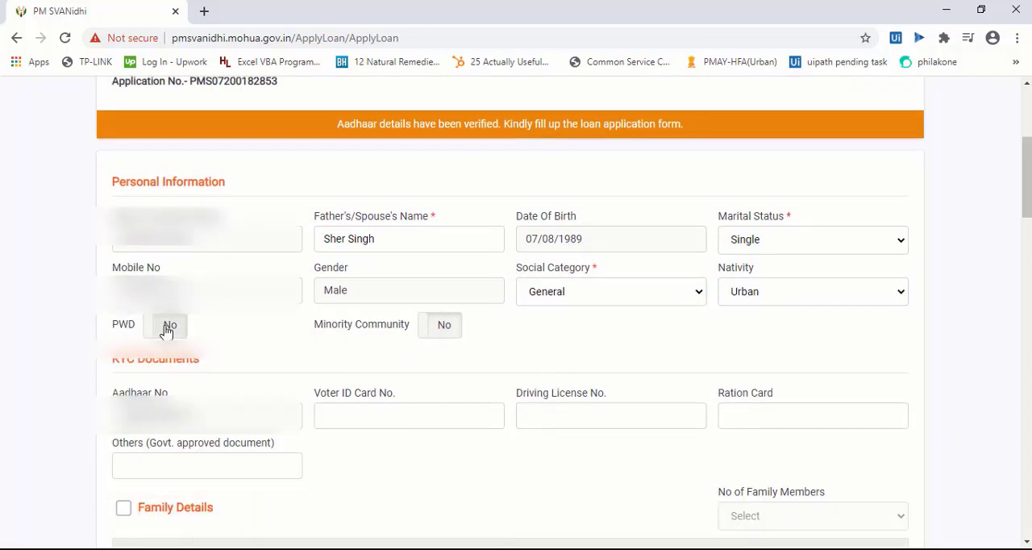
Mark the current address as the same as the permanent address
{"action": "scroll", "coordinate": [56, 334], "scroll_direction": "down", "scroll_amount": 1}
{"action": "left_click", "coordinate": [384, 339]}
{"action": "scroll", "coordinate": [81, 330], "scroll_direction": "down", "scroll_amount": 4}
{"action": "scroll", "coordinate": [80, 331], "scroll_direction": "down", "scroll_amount": 2}
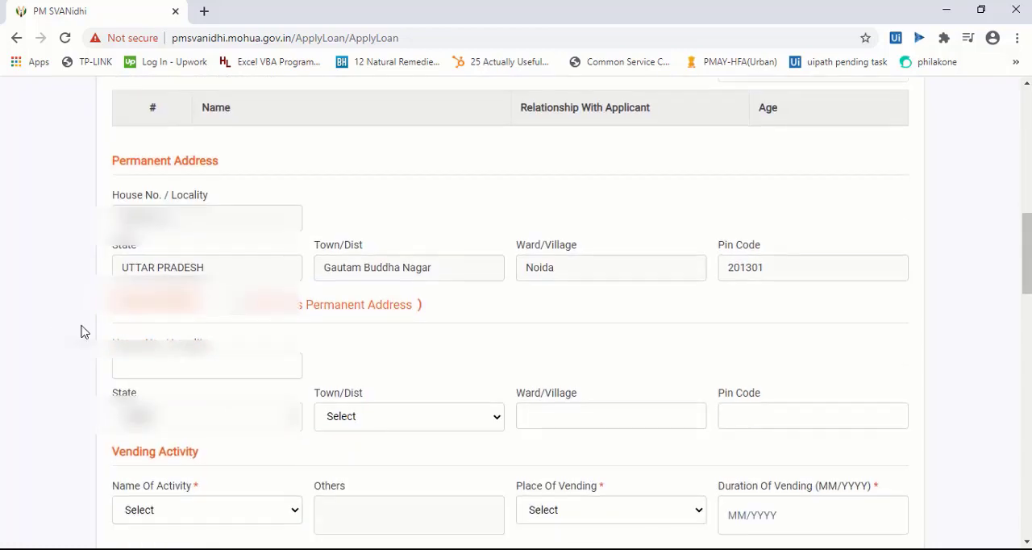
{"action": "left_click", "coordinate": [206, 367]}
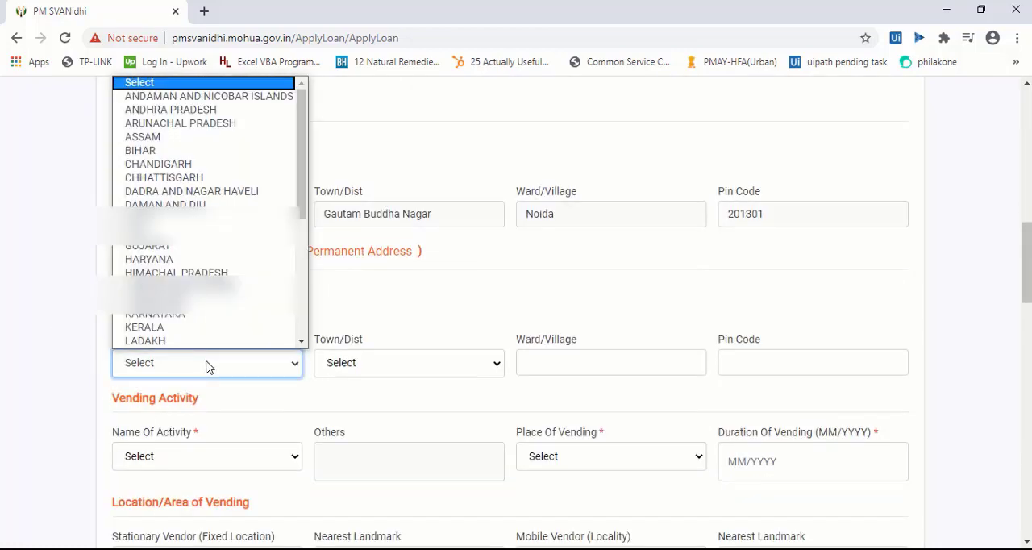
{"action": "left_click", "coordinate": [30, 224]}
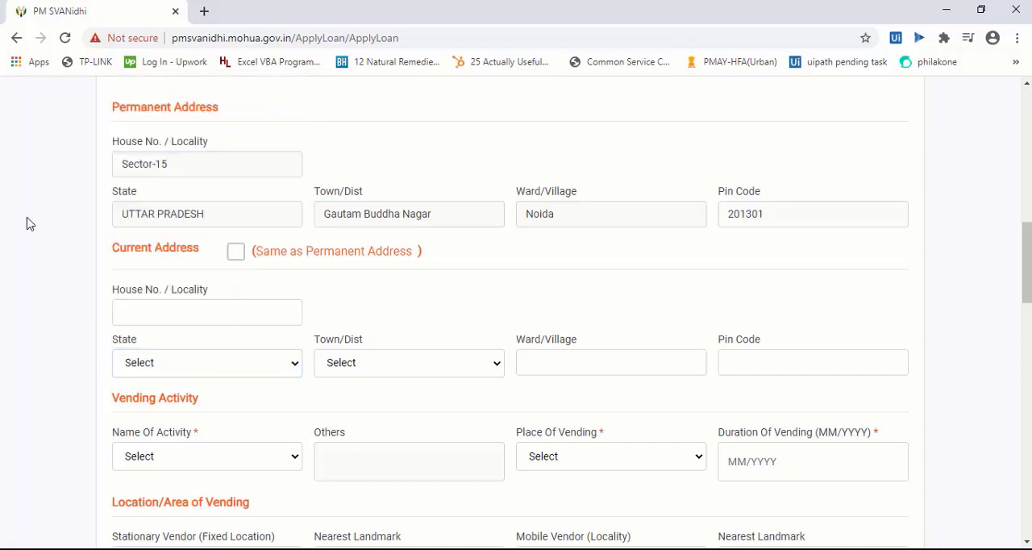
{"action": "scroll", "coordinate": [234, 214], "scroll_direction": "down", "scroll_amount": 1}
{"action": "left_click", "coordinate": [234, 212]}
{"action": "scroll", "coordinate": [56, 296], "scroll_direction": "down", "scroll_amount": 1}
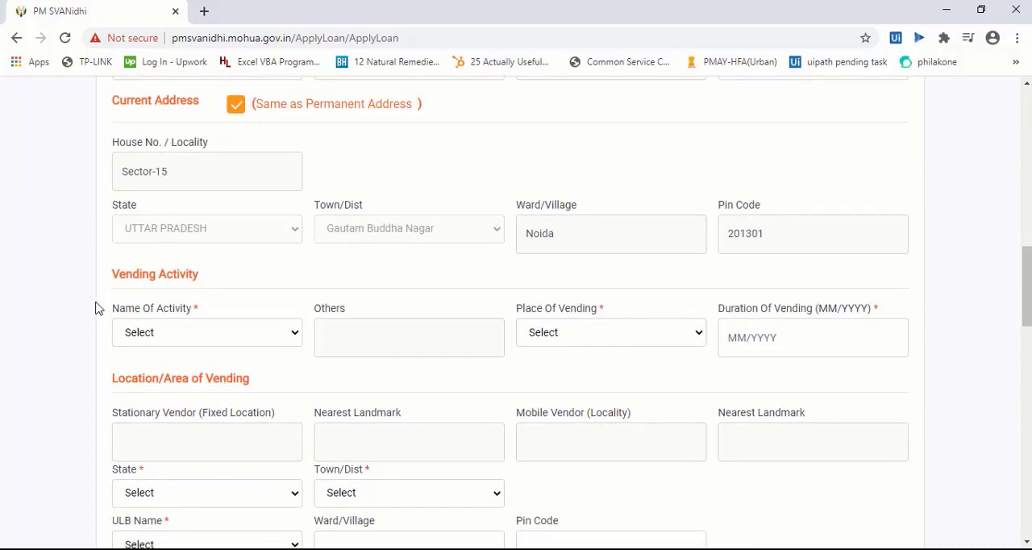
Set the name of the vending activity to Fast food and food Items
{"action": "left_click", "coordinate": [167, 332]}
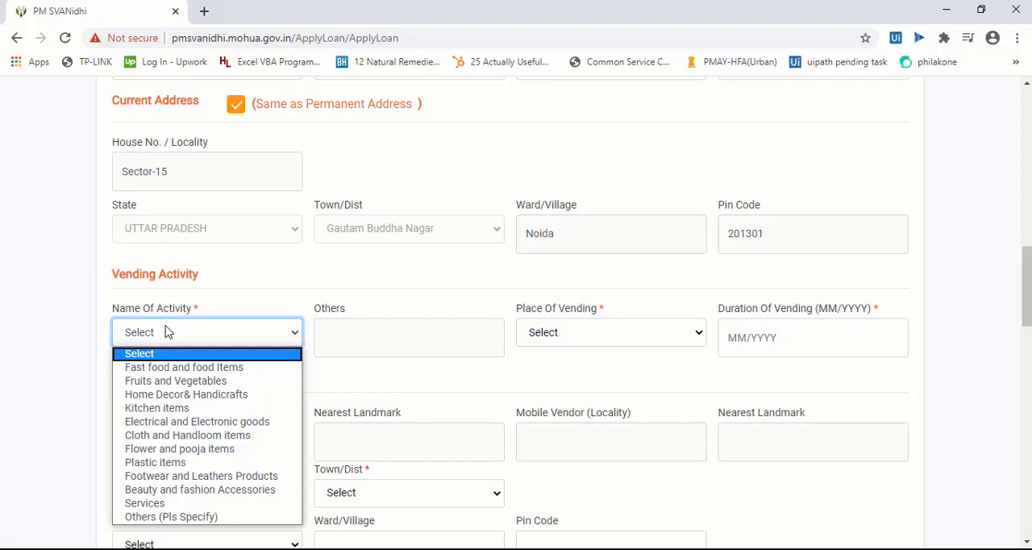
{"action": "left_click", "coordinate": [184, 366]}
{"action": "left_click", "coordinate": [267, 342]}
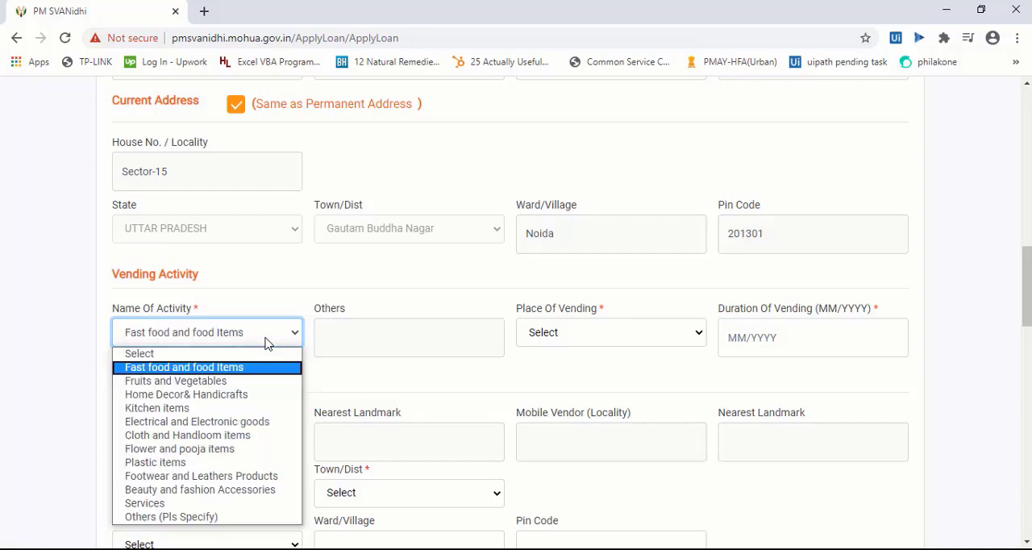
{"action": "left_click", "coordinate": [520, 313]}
{"action": "left_click", "coordinate": [266, 343]}
{"action": "left_click", "coordinate": [403, 310]}
Set the place of vending to Fixed Location and the duration of vending to 01/2020
{"action": "left_click", "coordinate": [563, 335]}
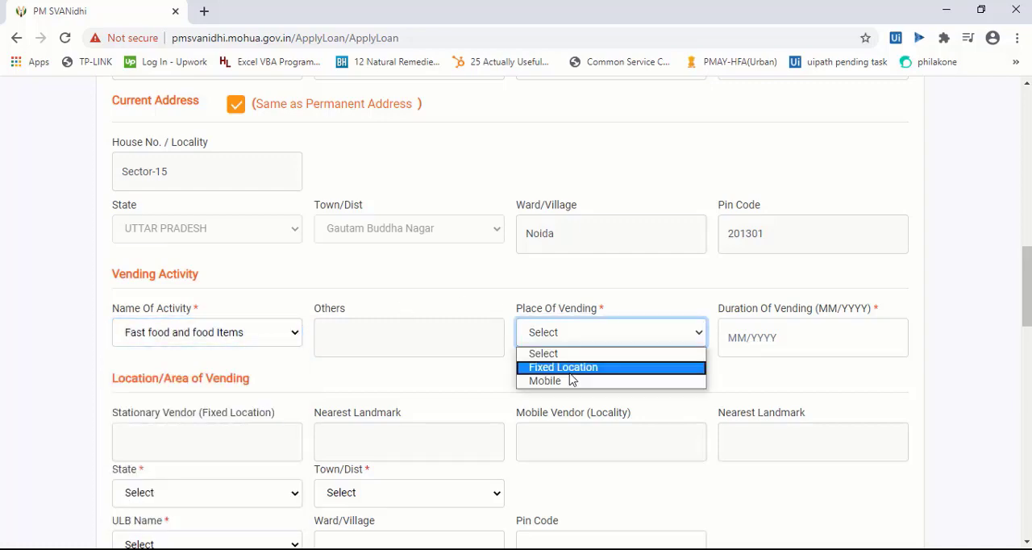
{"action": "left_click", "coordinate": [569, 373]}
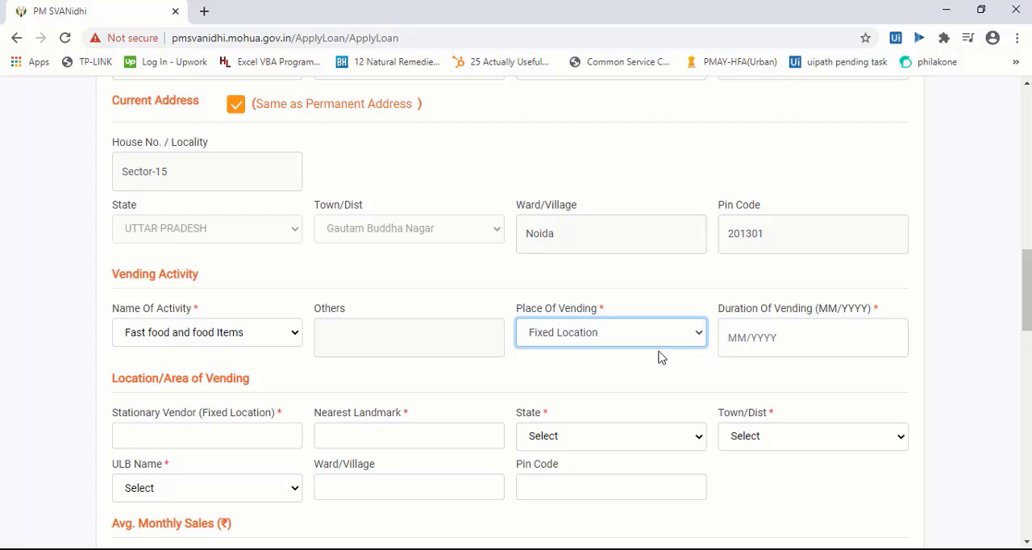
{"action": "left_click", "coordinate": [738, 343]}
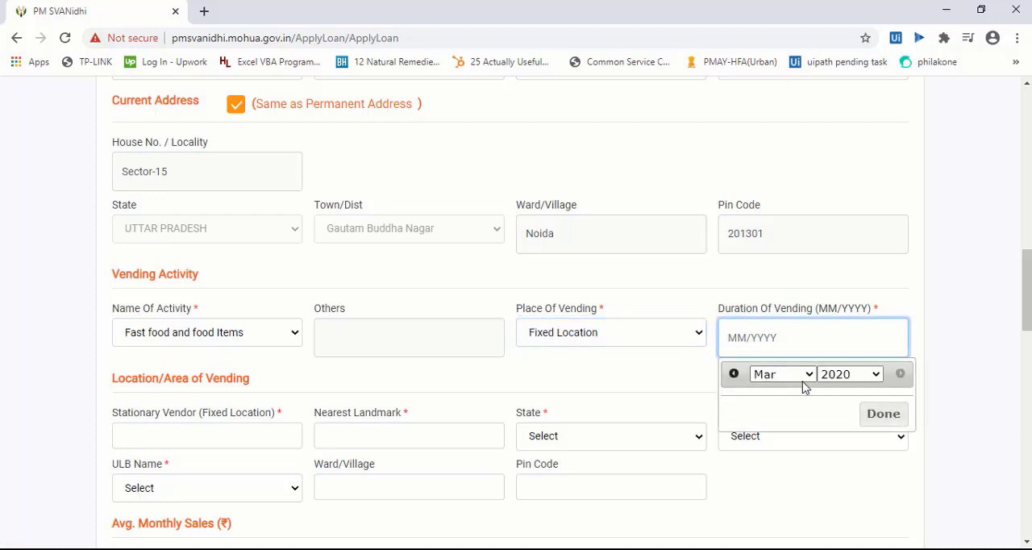
{"action": "left_click", "coordinate": [808, 377]}
{"action": "left_click", "coordinate": [782, 394]}
{"action": "left_click", "coordinate": [883, 414]}
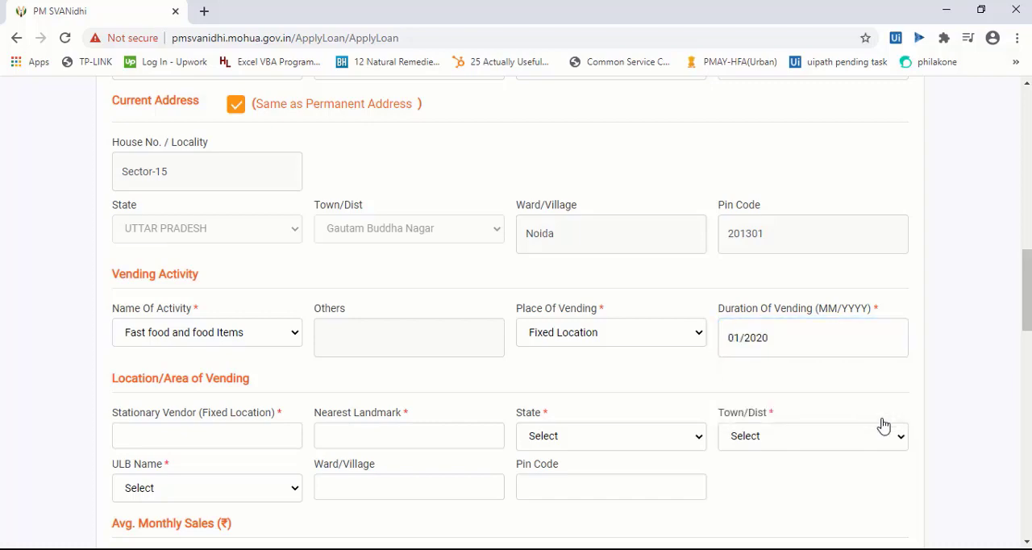
Enter sec-18 as the stationary vendor's fixed location and GIP Mall as the nearest landmark
{"action": "scroll", "coordinate": [270, 322], "scroll_direction": "down", "scroll_amount": 2}
{"action": "left_click", "coordinate": [268, 321]}
{"action": "type", "text": "sec-1"}
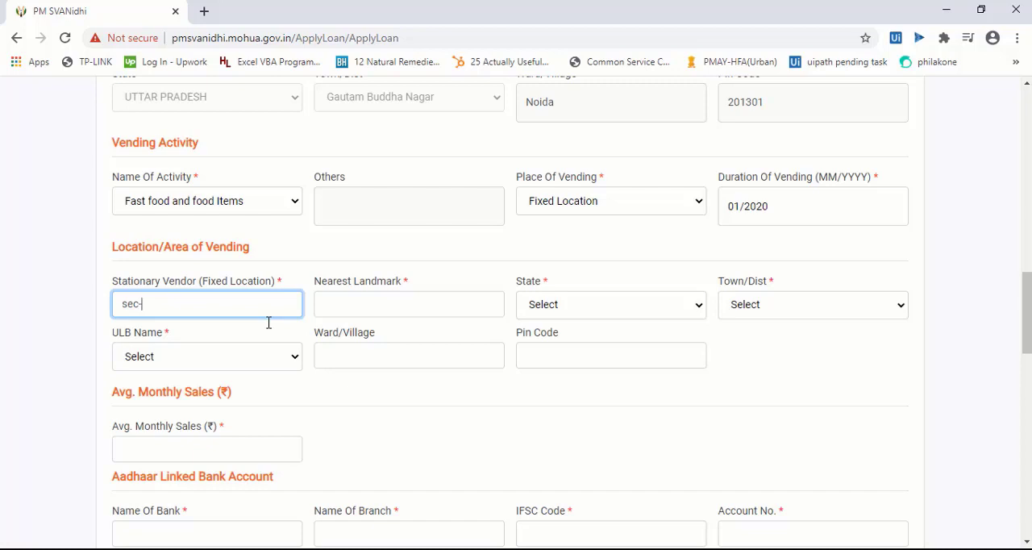
{"action": "type", "text": "8"}
{"action": "left_click", "coordinate": [363, 295]}
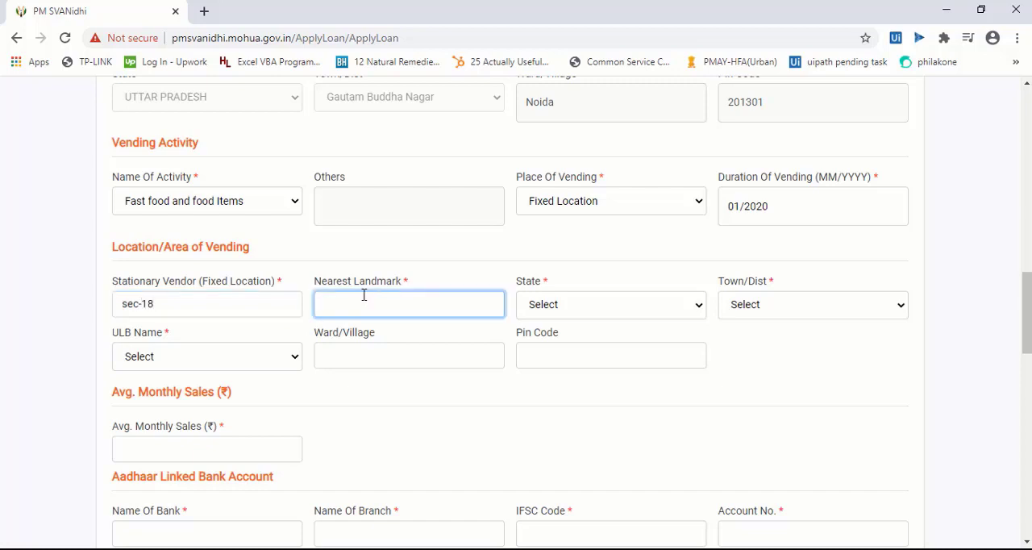
{"action": "type", "text": "GIP MA"}
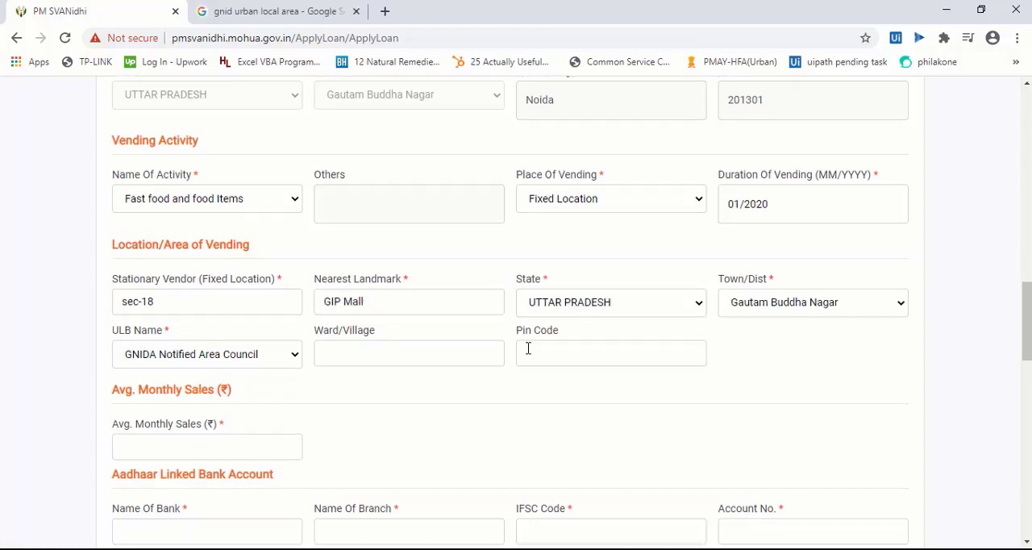
Set the vendor's average monthly sales to ₹8500
{"action": "left_click", "coordinate": [529, 349]}
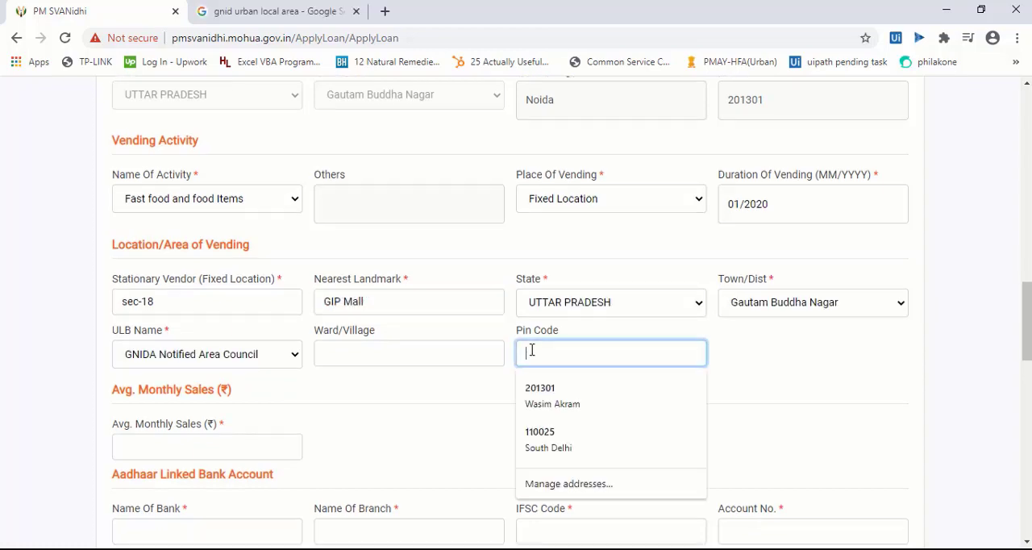
{"action": "left_click", "coordinate": [54, 396]}
{"action": "scroll", "coordinate": [54, 396], "scroll_direction": "down", "scroll_amount": 1}
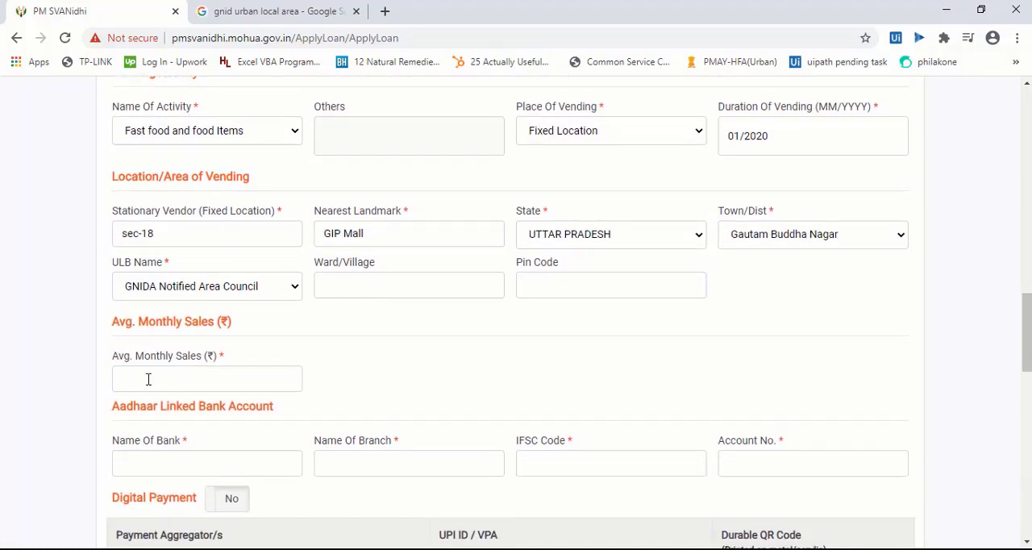
{"action": "left_click", "coordinate": [177, 373]}
{"action": "type", "text": "8500"}
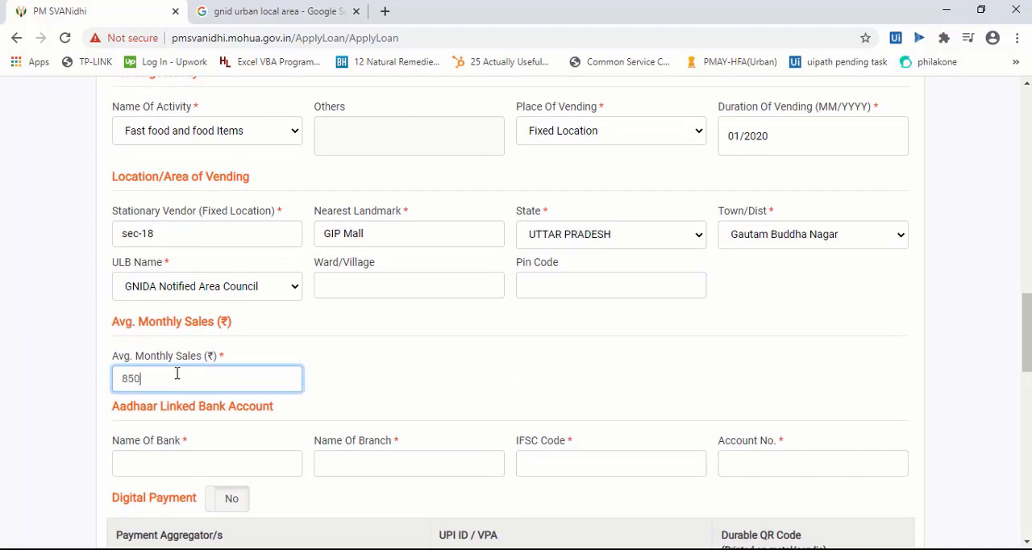
{"action": "left_click", "coordinate": [6, 388]}
Fill in the Aadhaar-linked bank account's bank name, branch, IFSC code and account number
{"action": "scroll", "coordinate": [157, 413], "scroll_direction": "down", "scroll_amount": 1}
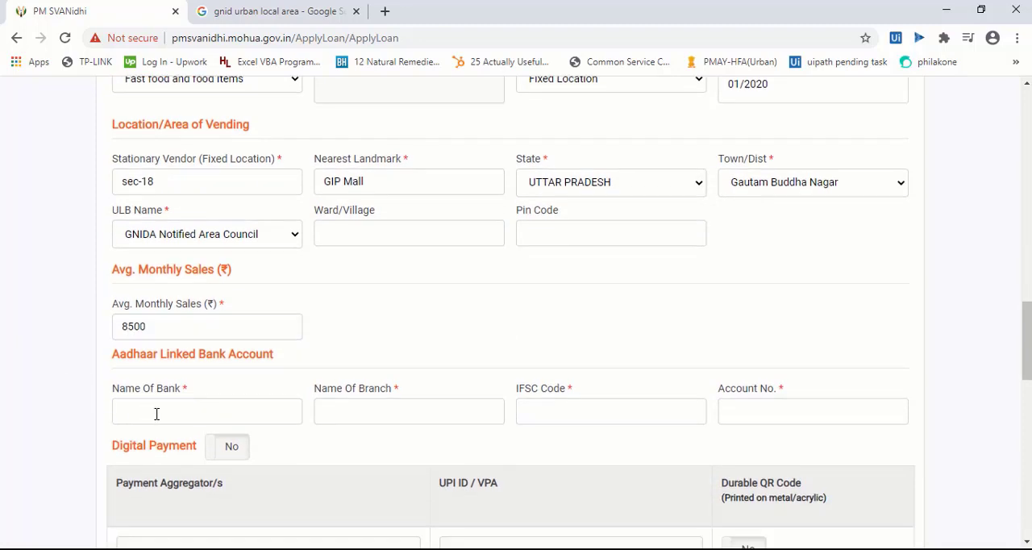
{"action": "scroll", "coordinate": [159, 413], "scroll_direction": "down", "scroll_amount": 1}
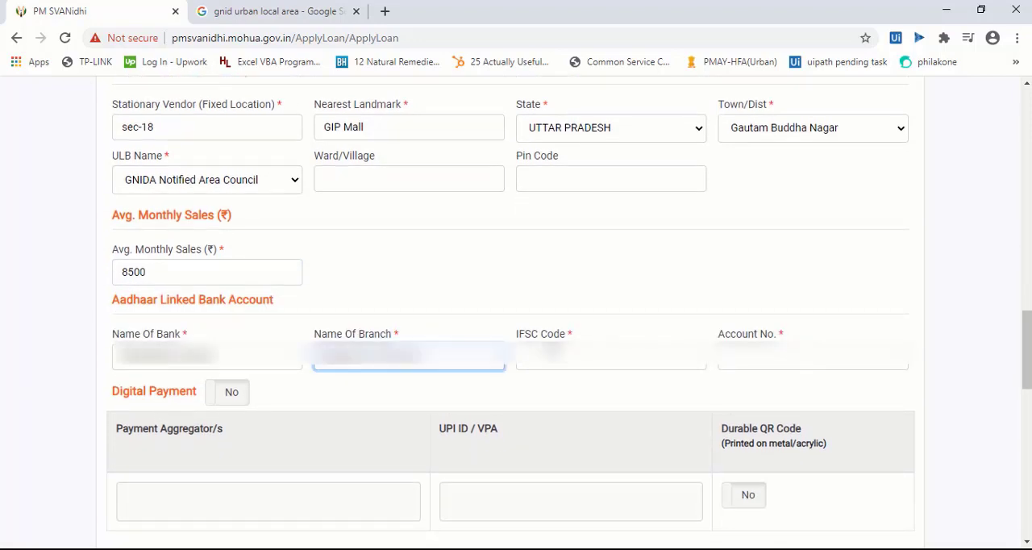
{"action": "left_click", "coordinate": [553, 352]}
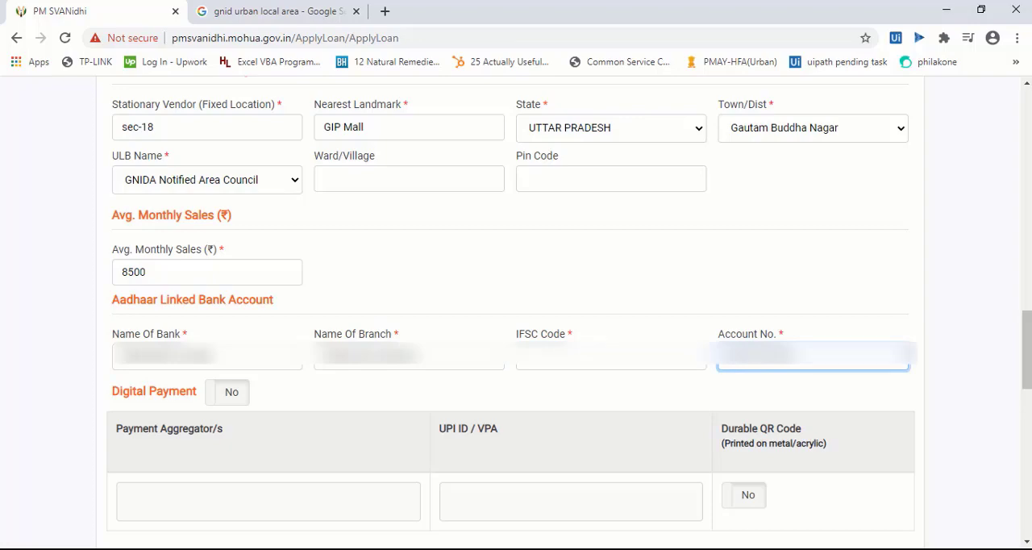
Set the required loan amount to ₹10000
{"action": "scroll", "coordinate": [170, 338], "scroll_direction": "down", "scroll_amount": 4}
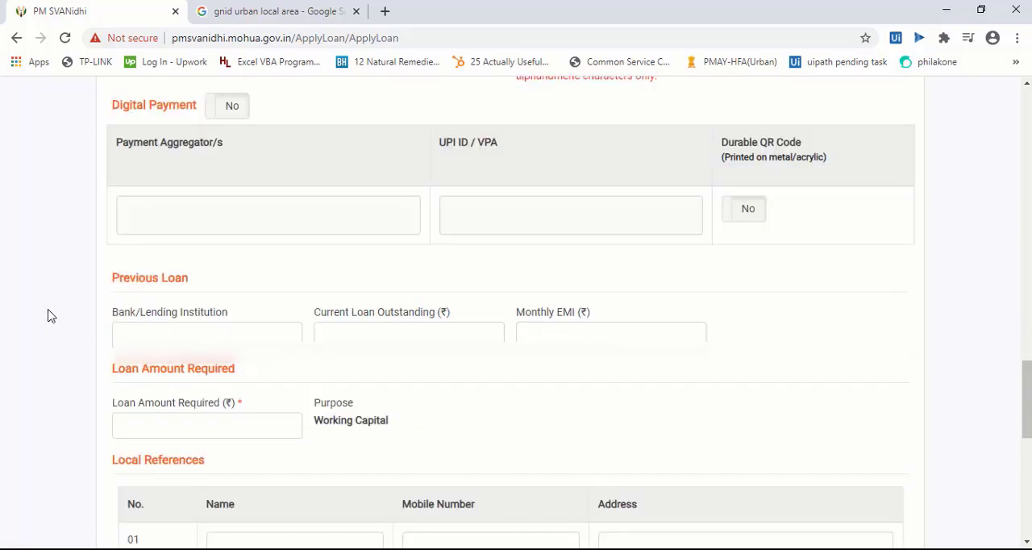
{"action": "scroll", "coordinate": [47, 316], "scroll_direction": "down", "scroll_amount": 1}
{"action": "left_click", "coordinate": [200, 319]}
{"action": "type", "text": "1000"}
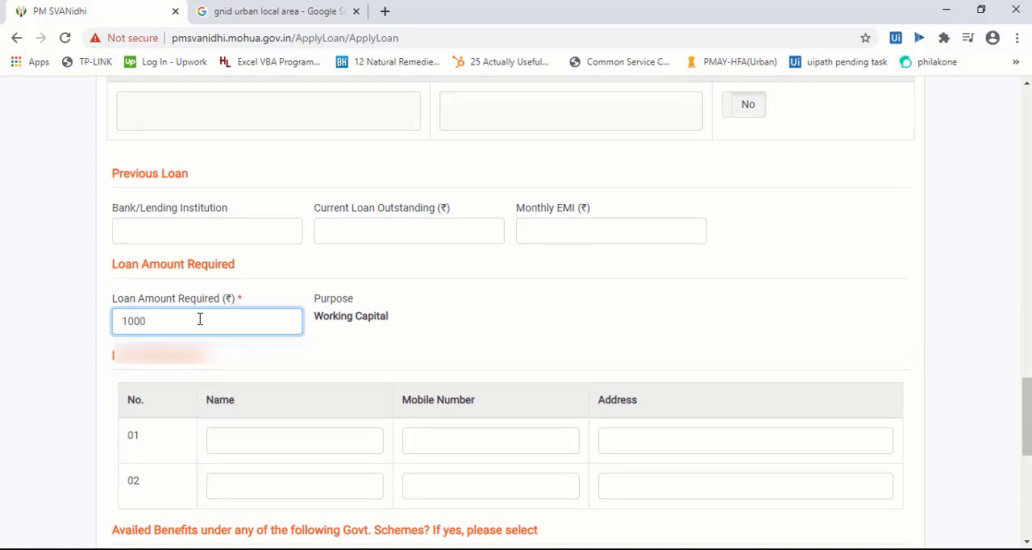
{"action": "type", "text": "0"}
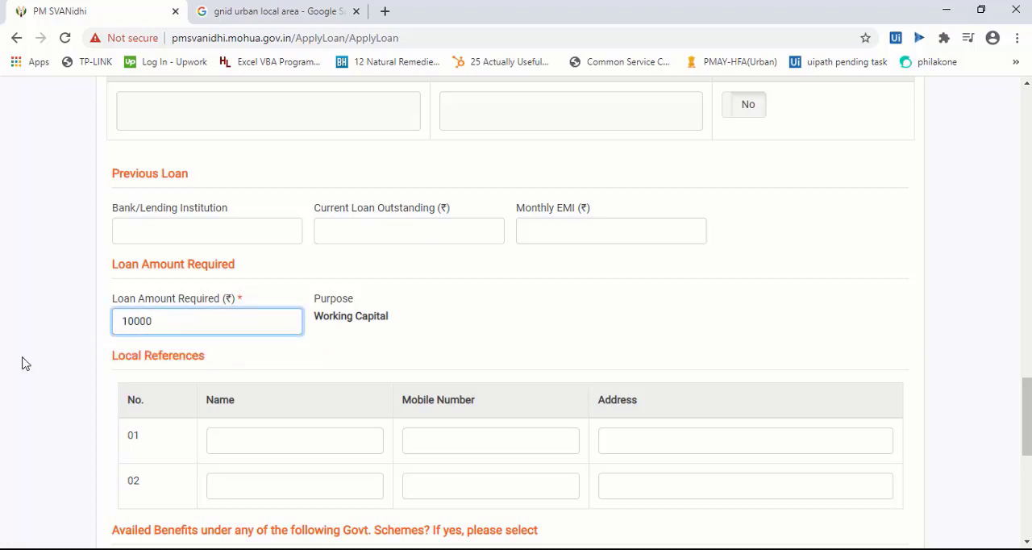
Enter the name, mobile number and address of each of the two local references
{"action": "scroll", "coordinate": [24, 363], "scroll_direction": "down", "scroll_amount": 1}
{"action": "left_click", "coordinate": [265, 323]}
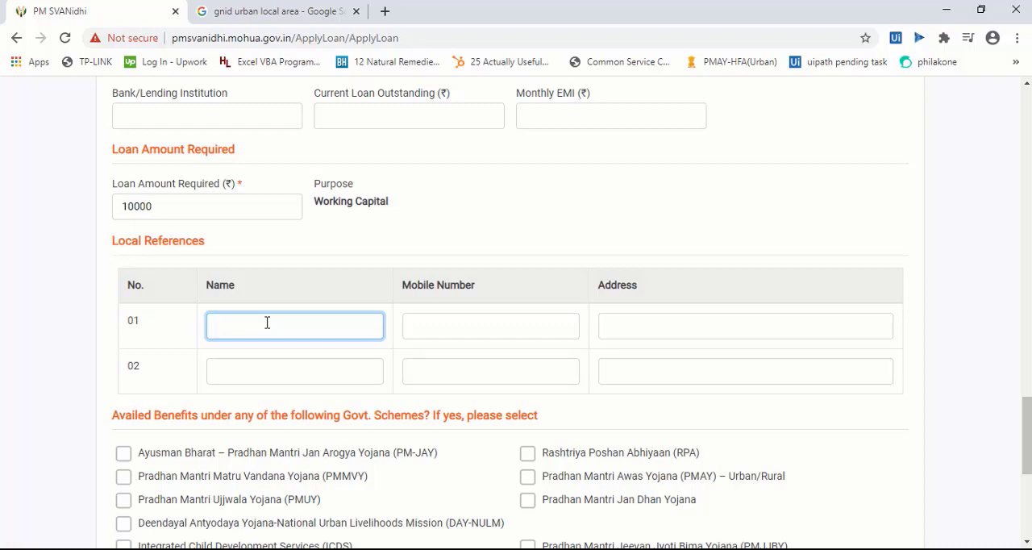
Leave all government scheme benefits unselected and save the application form to proceed to the document upload
{"action": "scroll", "coordinate": [87, 320], "scroll_direction": "down", "scroll_amount": 4}
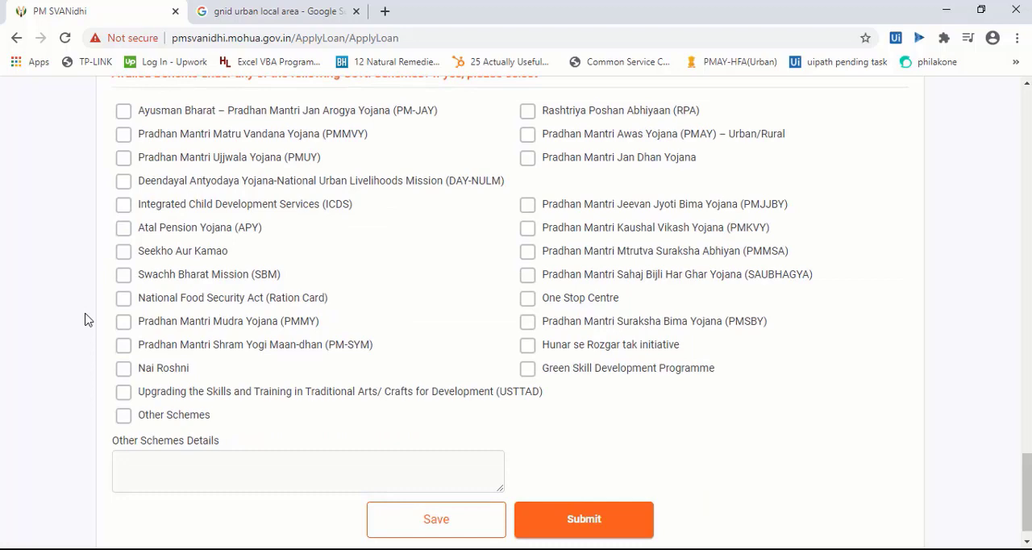
{"action": "scroll", "coordinate": [87, 320], "scroll_direction": "down", "scroll_amount": 1}
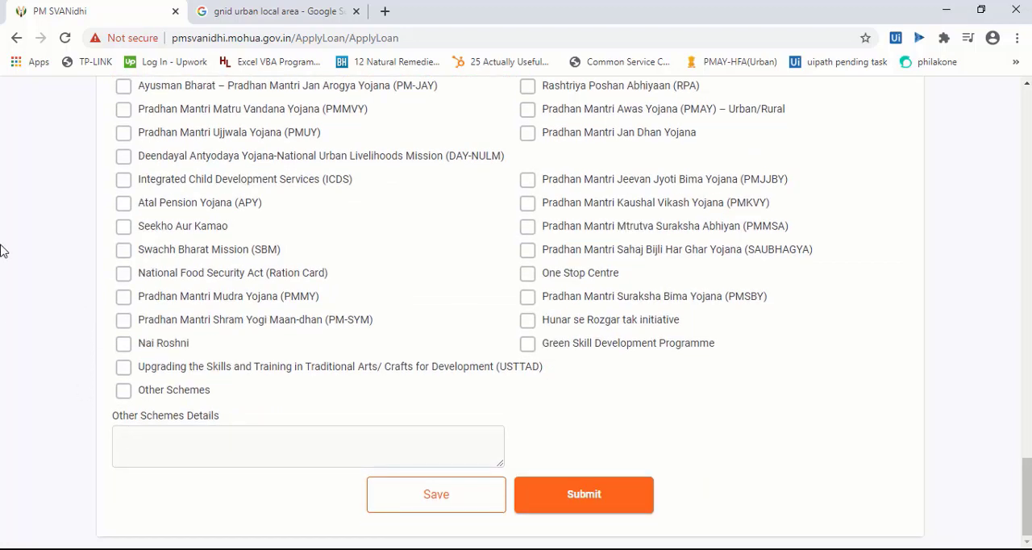
{"action": "scroll", "coordinate": [65, 368], "scroll_direction": "up", "scroll_amount": 1}
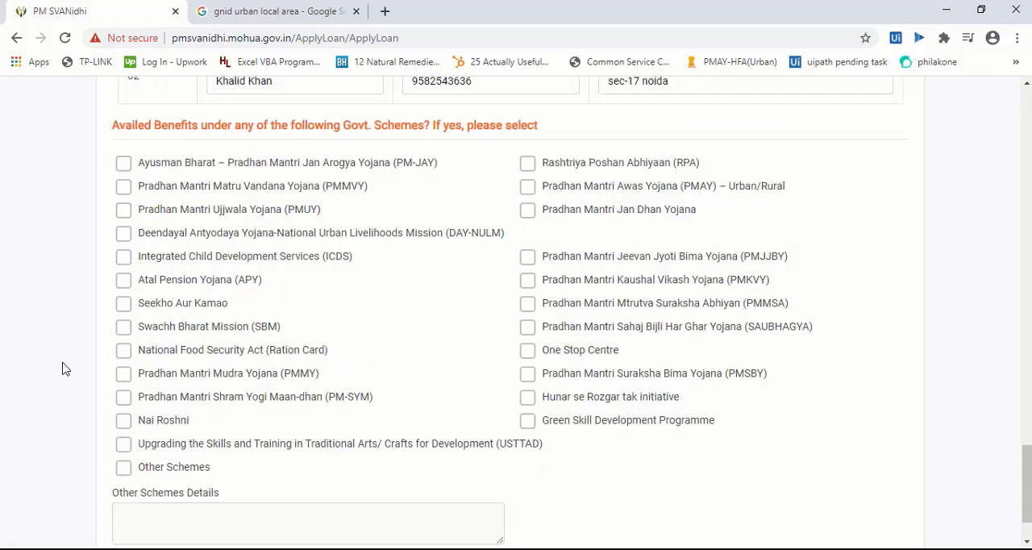
{"action": "scroll", "coordinate": [65, 369], "scroll_direction": "down", "scroll_amount": 1}
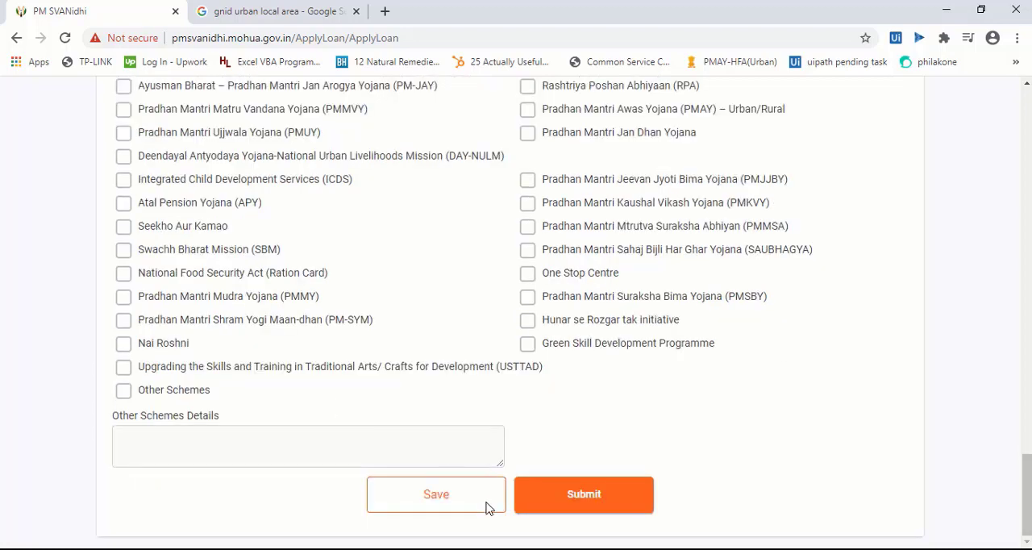
{"action": "left_click", "coordinate": [459, 512]}
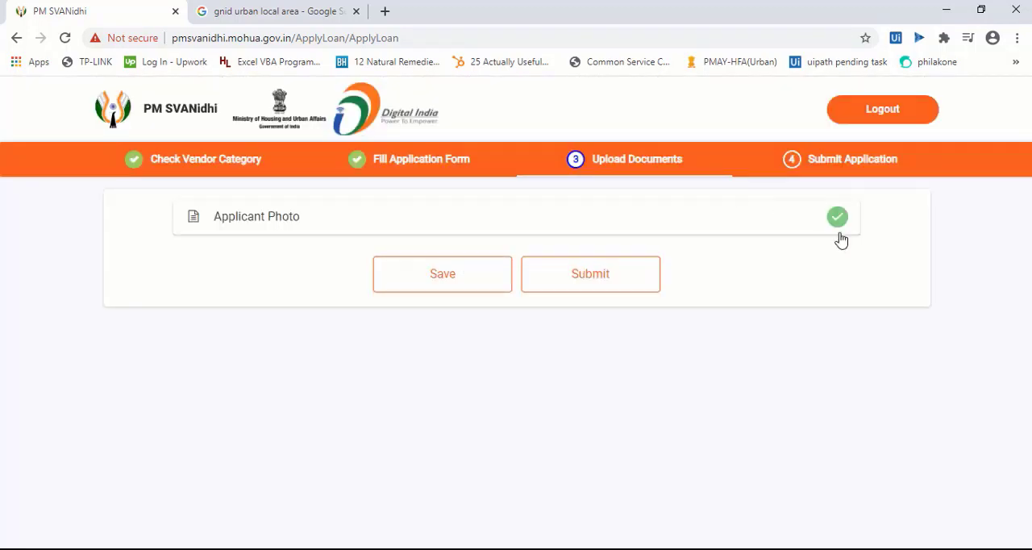
View the uploaded applicant photo, return to the application and submit the documents
{"action": "left_click", "coordinate": [840, 222]}
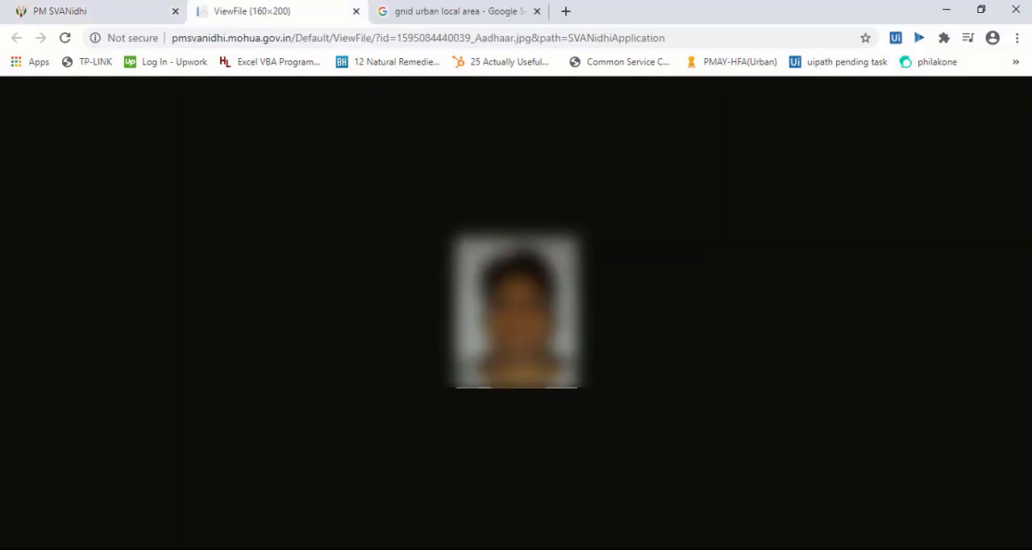
{"action": "left_click", "coordinate": [91, 10]}
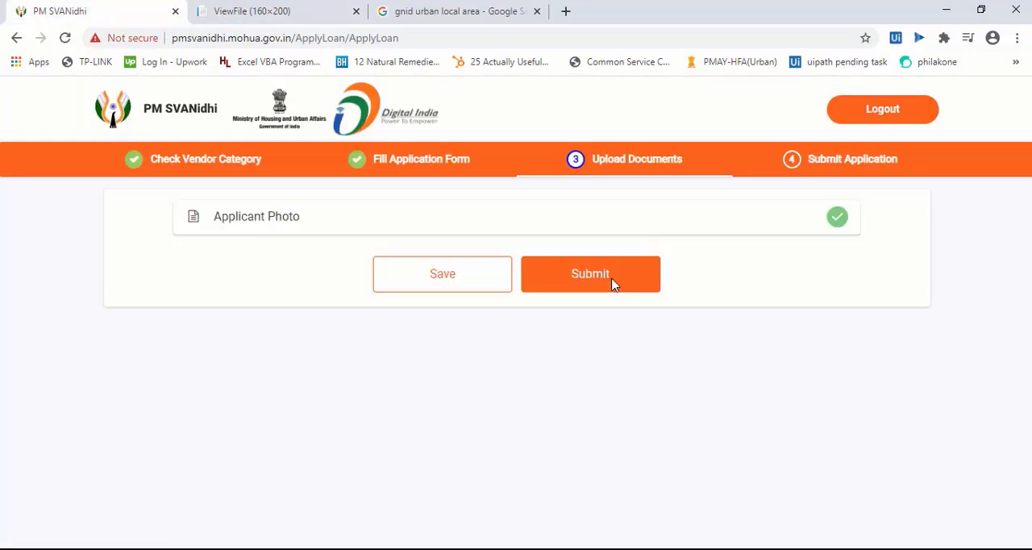
{"action": "left_click", "coordinate": [614, 277]}
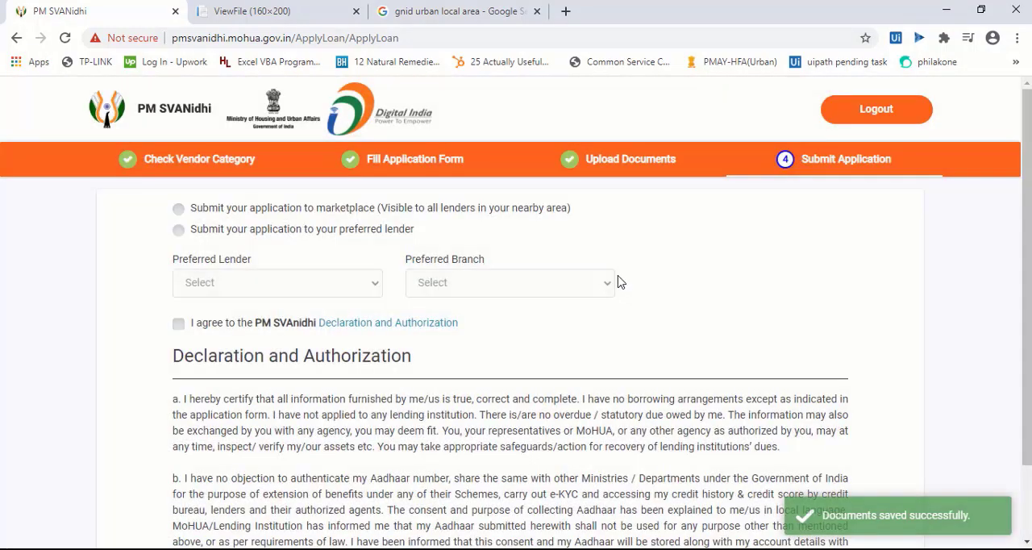
Direct the application to a preferred lender, choosing State Bank of India and the branch SBIN0005936 : NOIDA
{"action": "left_click", "coordinate": [178, 230]}
{"action": "left_click", "coordinate": [214, 284]}
{"action": "key", "text": "Up"}
{"action": "key", "text": "Up"}
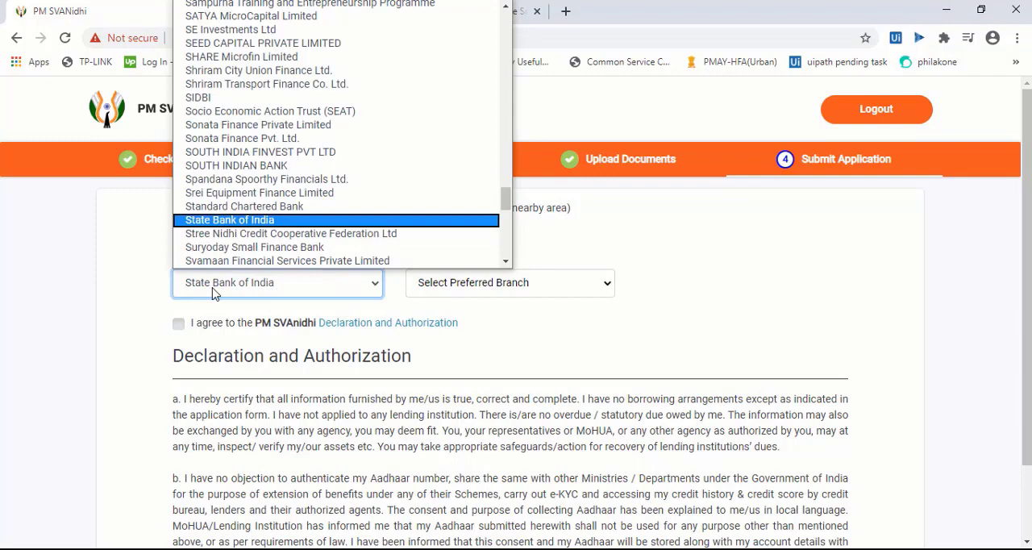
{"action": "key", "text": "Return"}
{"action": "left_click", "coordinate": [474, 298]}
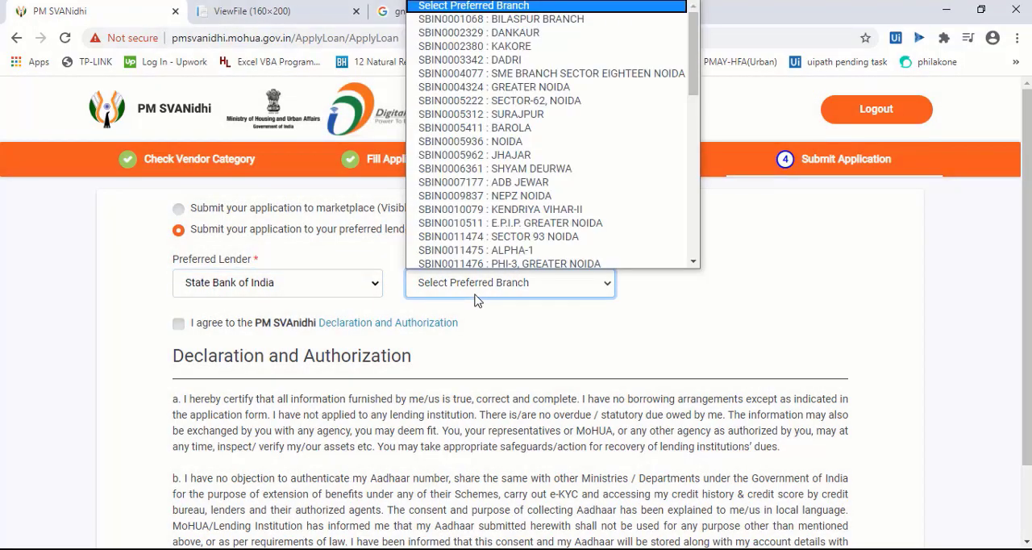
{"action": "left_click", "coordinate": [517, 142]}
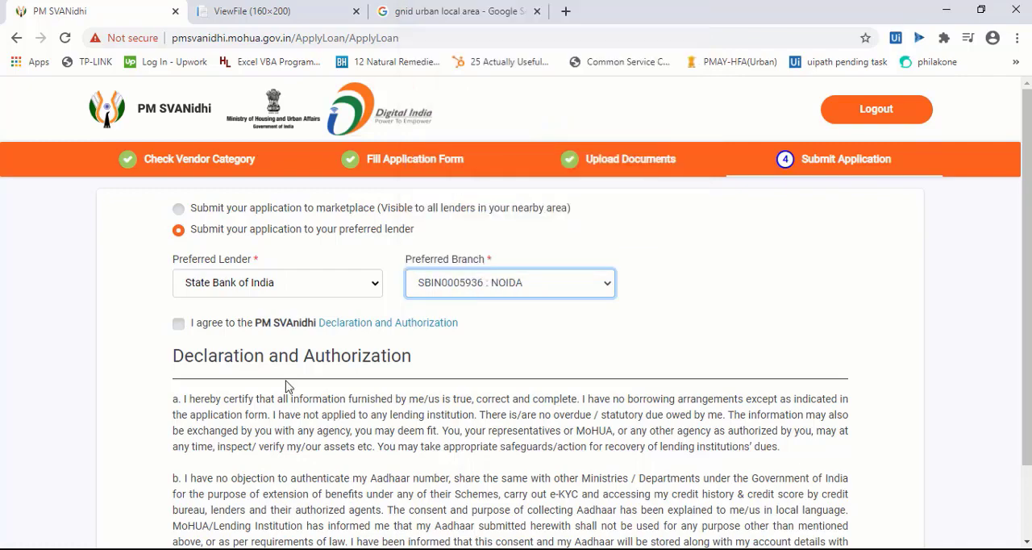
Agree to the PM SVAnidhi Declaration and Authorization and submit the loan application, closing the submission confirmation
{"action": "left_click", "coordinate": [177, 326]}
{"action": "scroll", "coordinate": [147, 346], "scroll_direction": "down", "scroll_amount": 1}
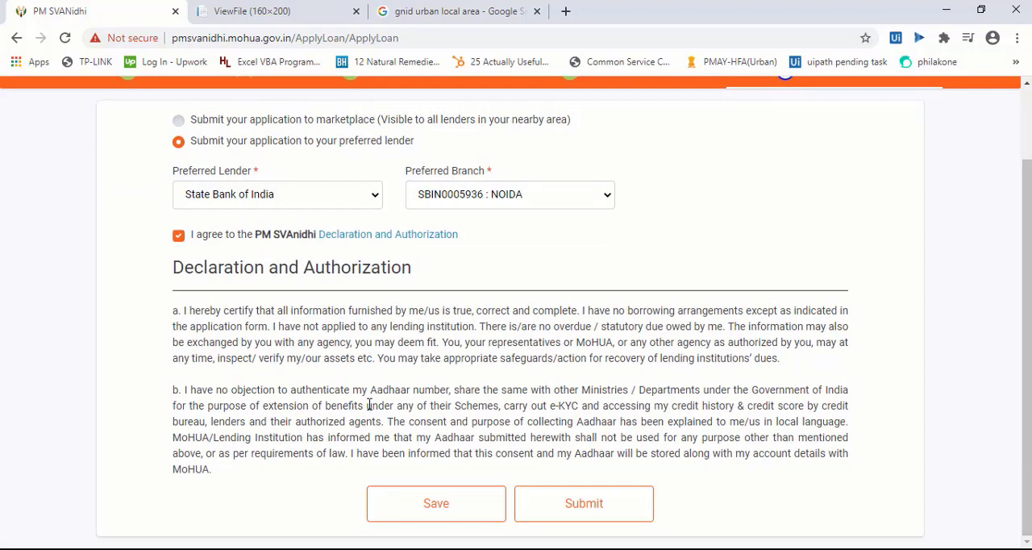
{"action": "left_click", "coordinate": [581, 514]}
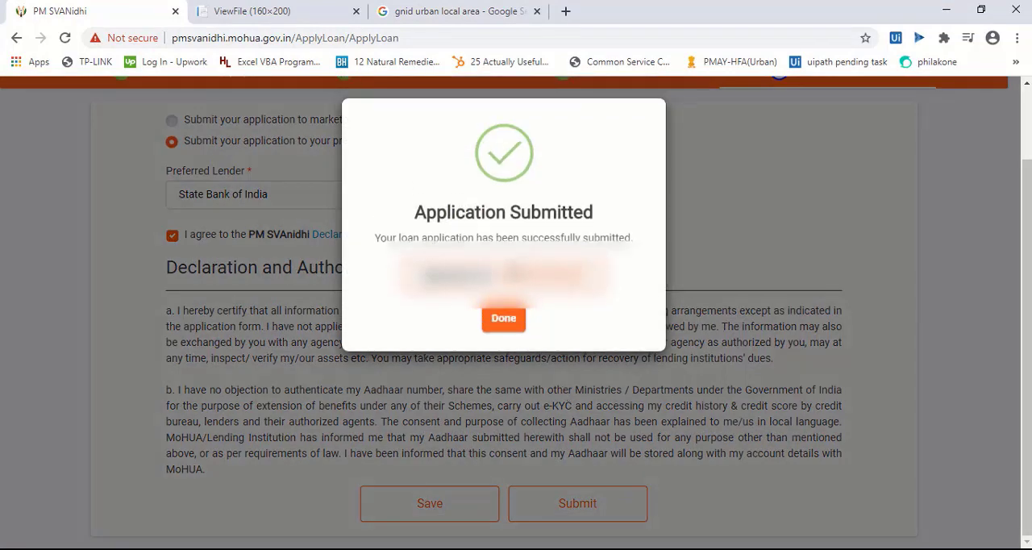
{"action": "triple_click", "coordinate": [506, 277]}
{"action": "left_click", "coordinate": [513, 320]}
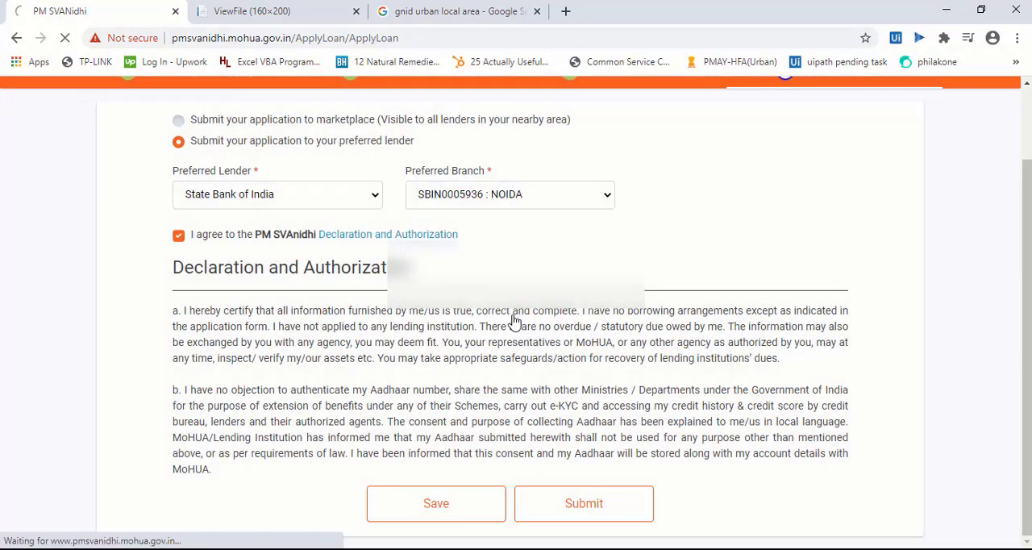